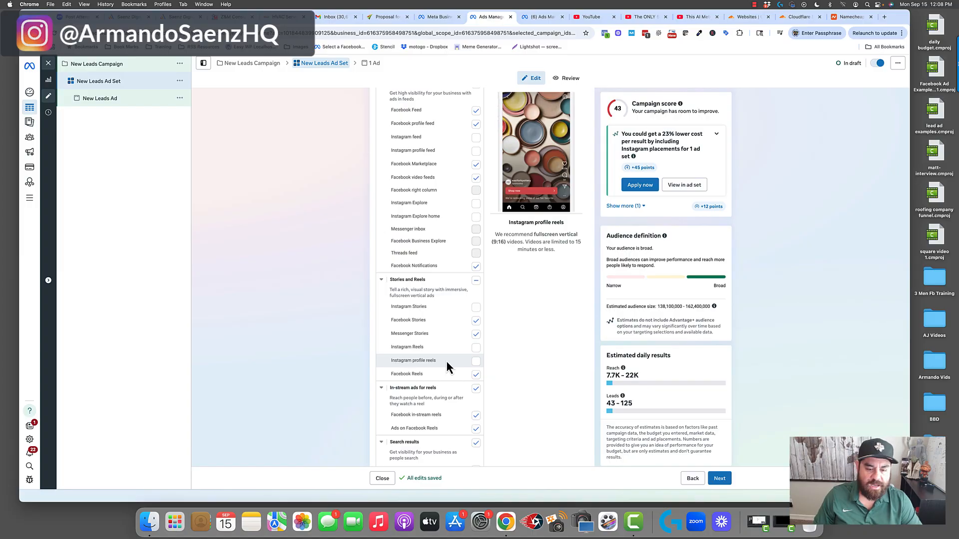
- Open the New Leads Ad and turn off multi-advertiser ads in its ad setup
scroll(445, 360, down, 3)
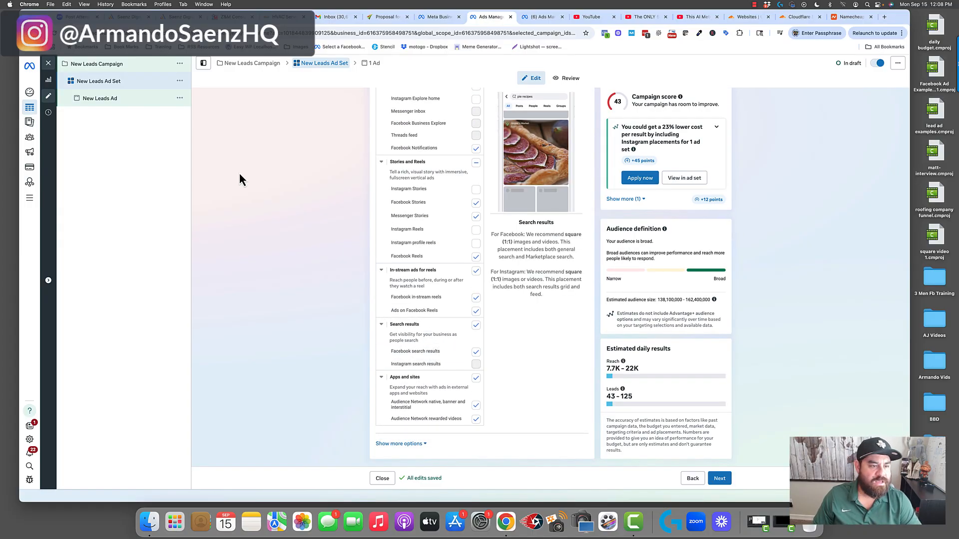
click(102, 102)
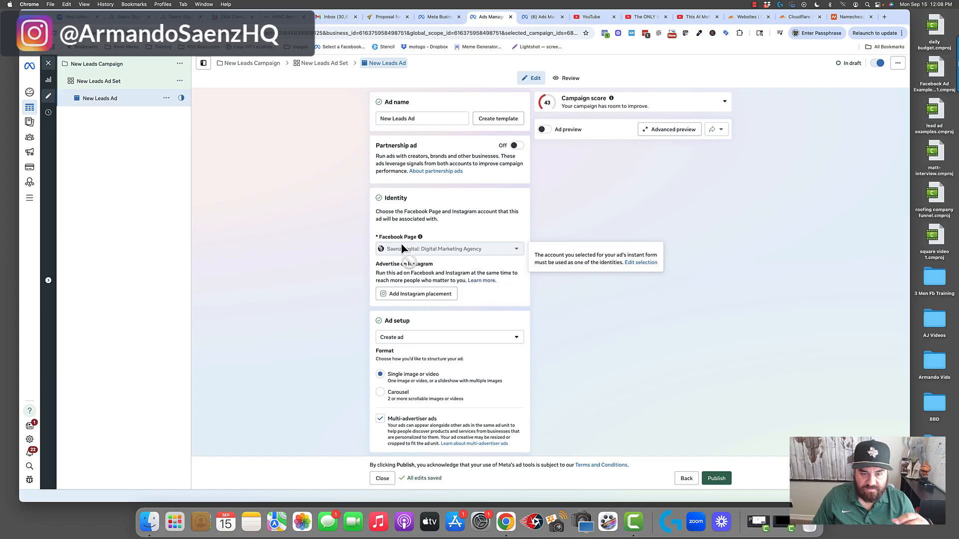
scroll(402, 248, down, 5)
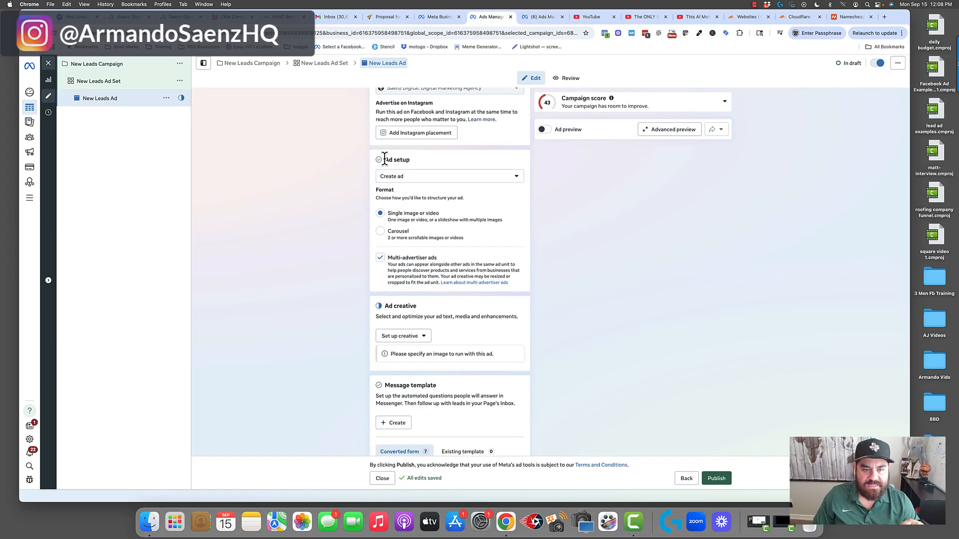
click(380, 257)
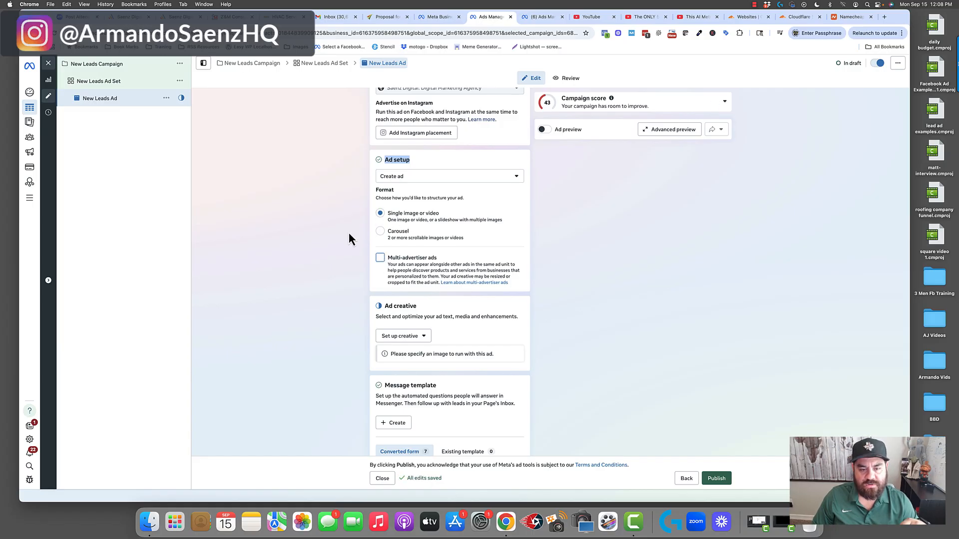
- Set up an image ad creative with the recommended "Listen If You Own A Local Business" image, keeping the original crop for every placement
scroll(348, 234, down, 2)
scroll(349, 234, down, 1)
drag(416, 245, 359, 251)
click(406, 276)
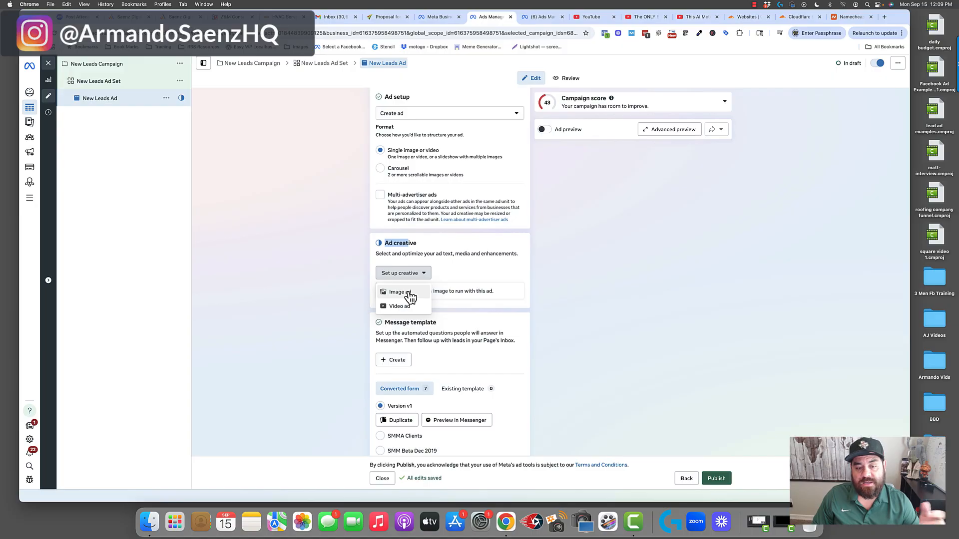
click(408, 293)
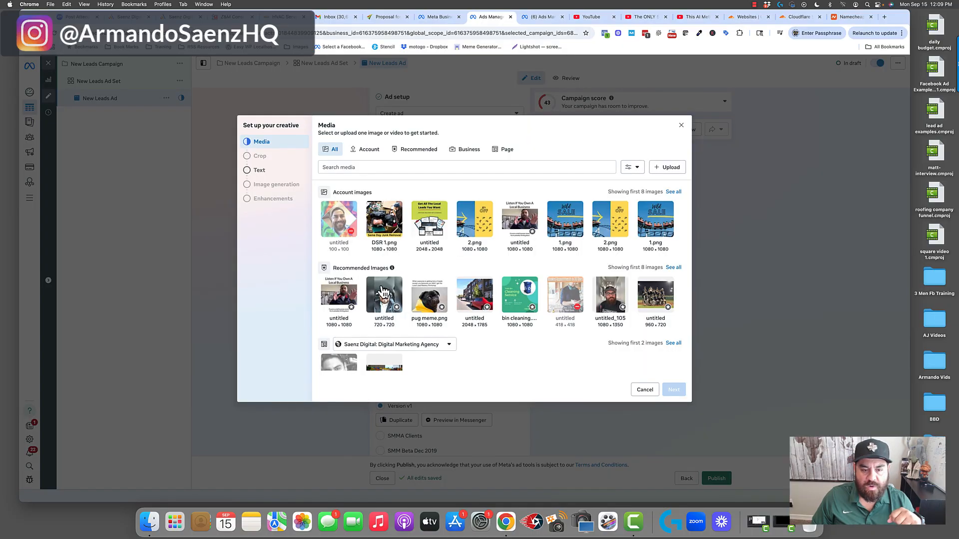
scroll(388, 284, down, 1)
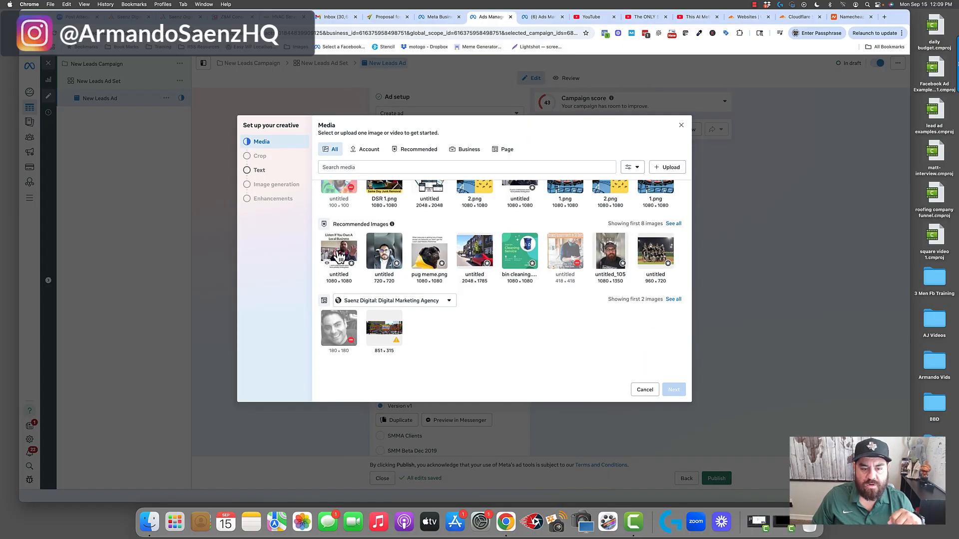
click(342, 257)
click(672, 389)
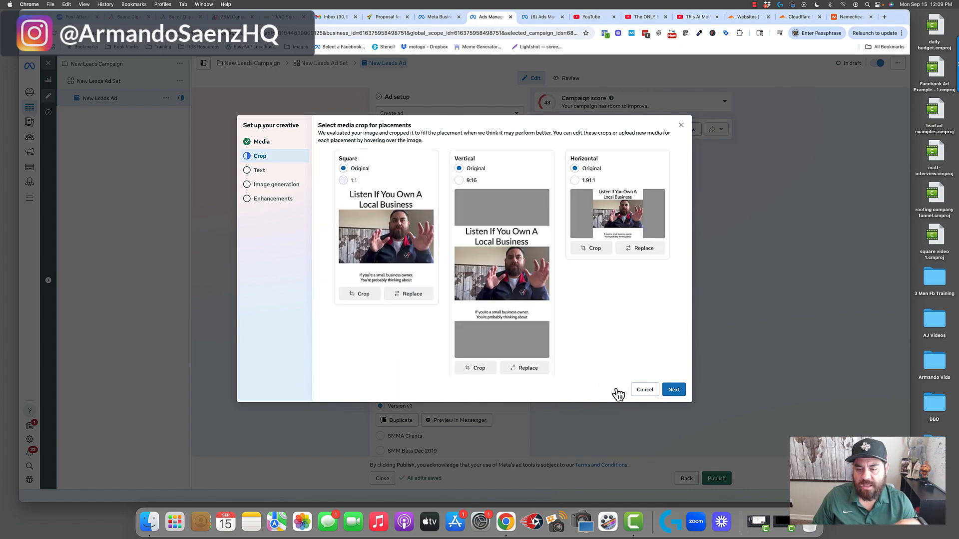
click(673, 390)
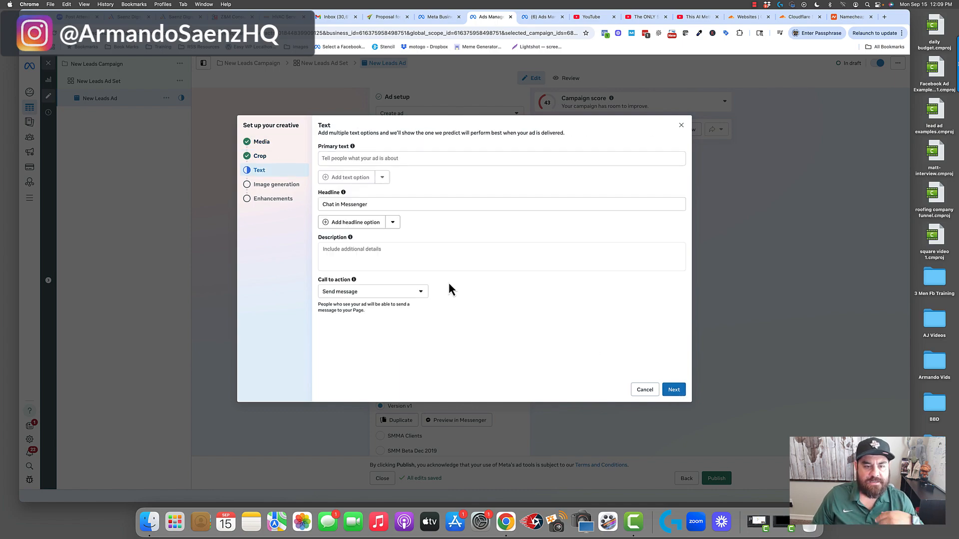
- Set the primary text to "Offer", the headline to "get a painting quote today!" and the call to action to Get quote
click(371, 158)
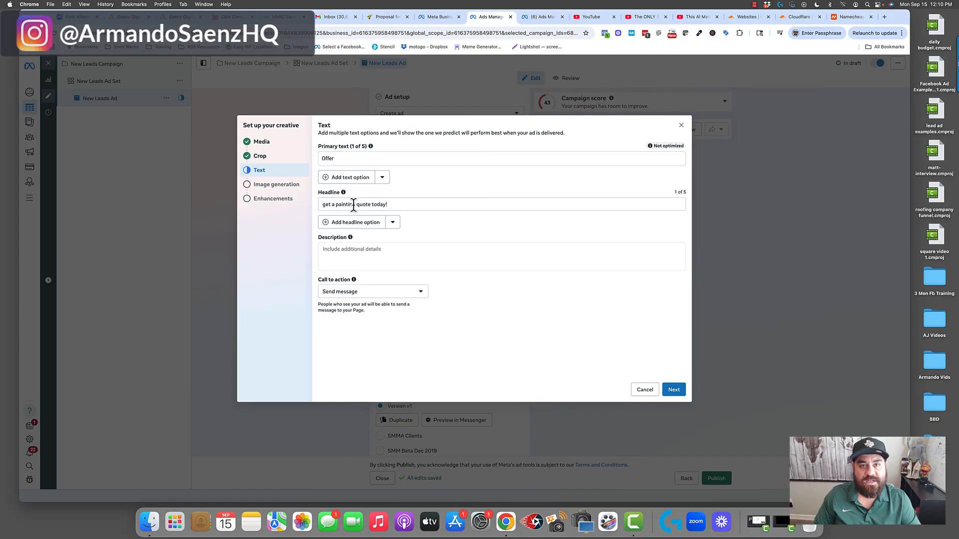
click(344, 293)
scroll(330, 324, down, 1)
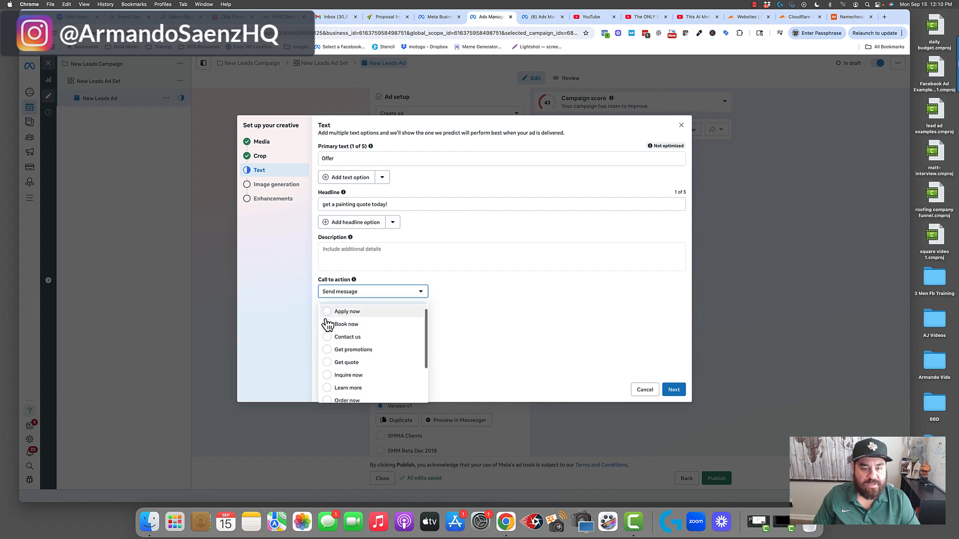
scroll(328, 324, down, 2)
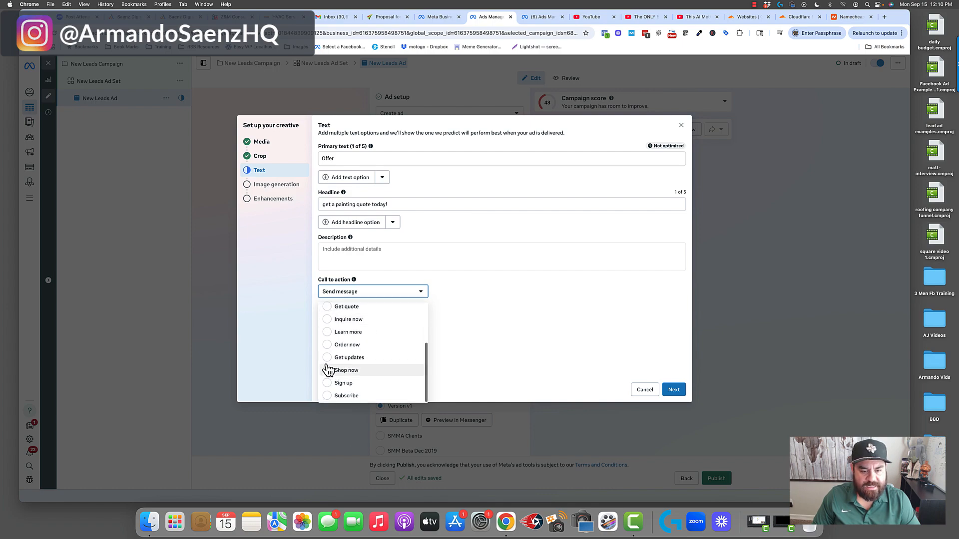
click(332, 307)
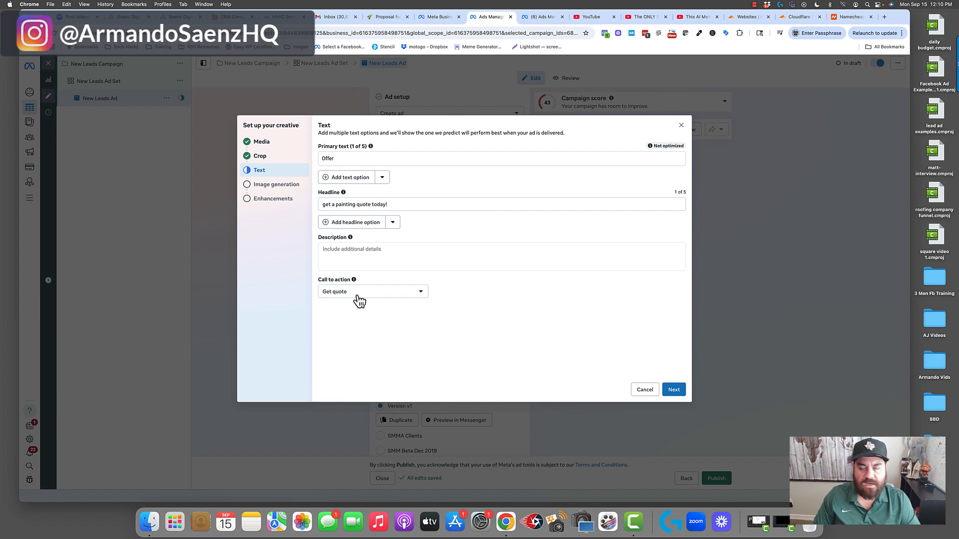
click(674, 390)
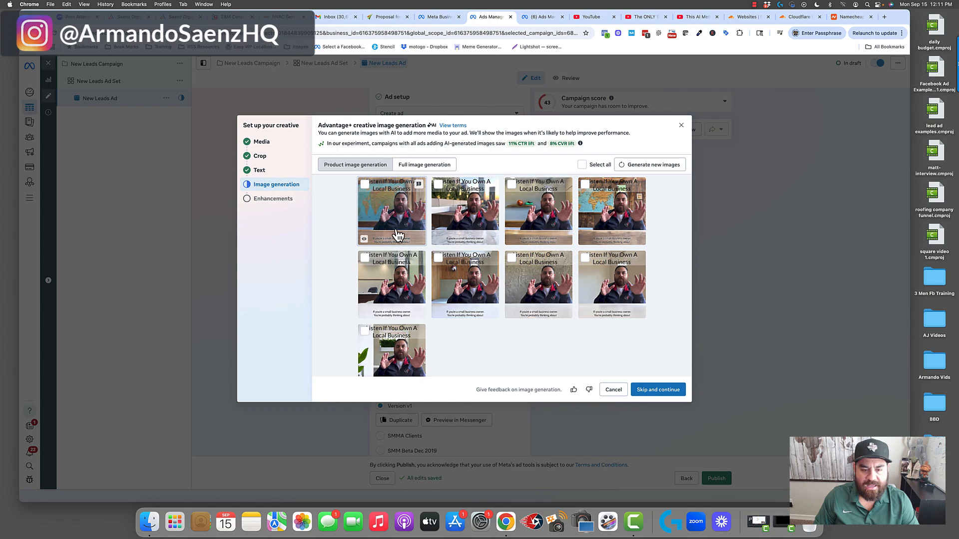
- Look through the AI-generated product image variations and skip them without selecting any
scroll(398, 234, down, 1)
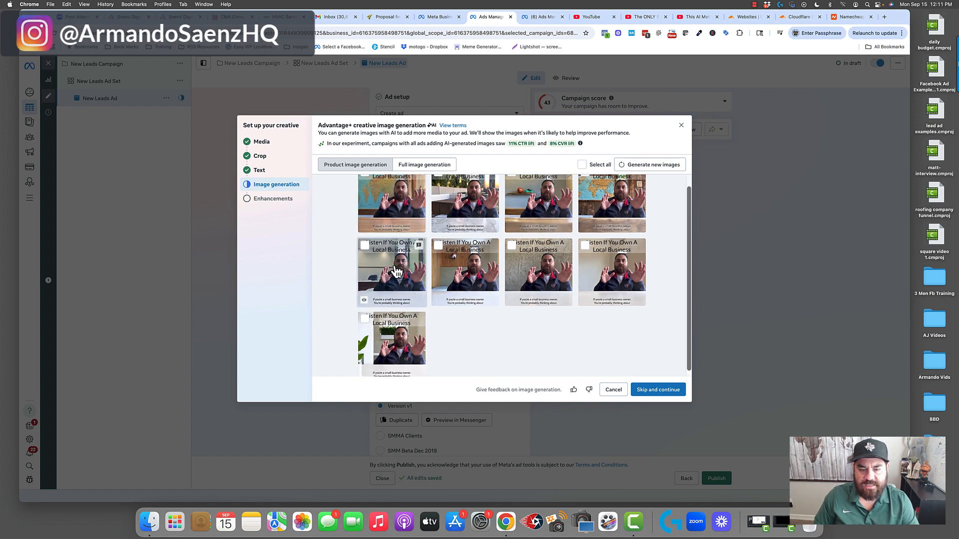
scroll(398, 274, up, 1)
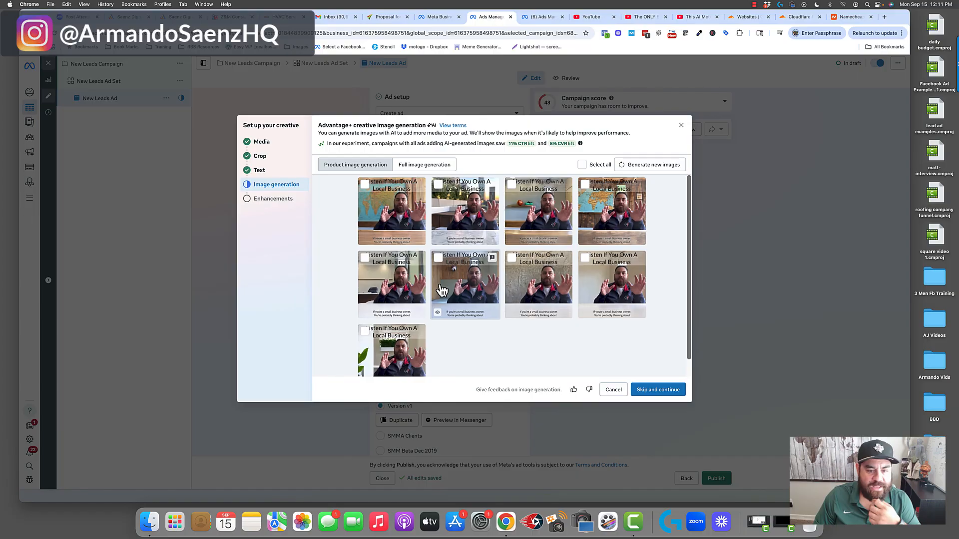
scroll(441, 289, down, 1)
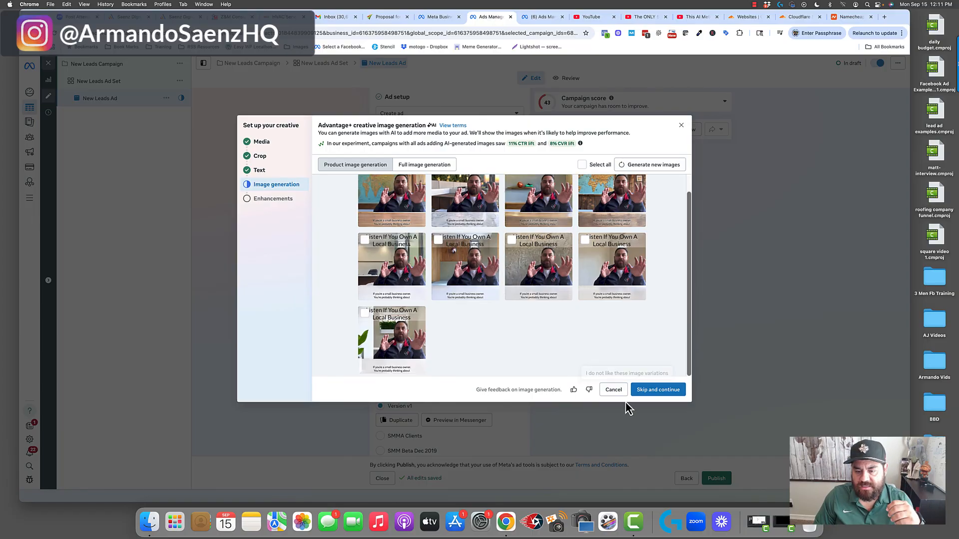
click(667, 391)
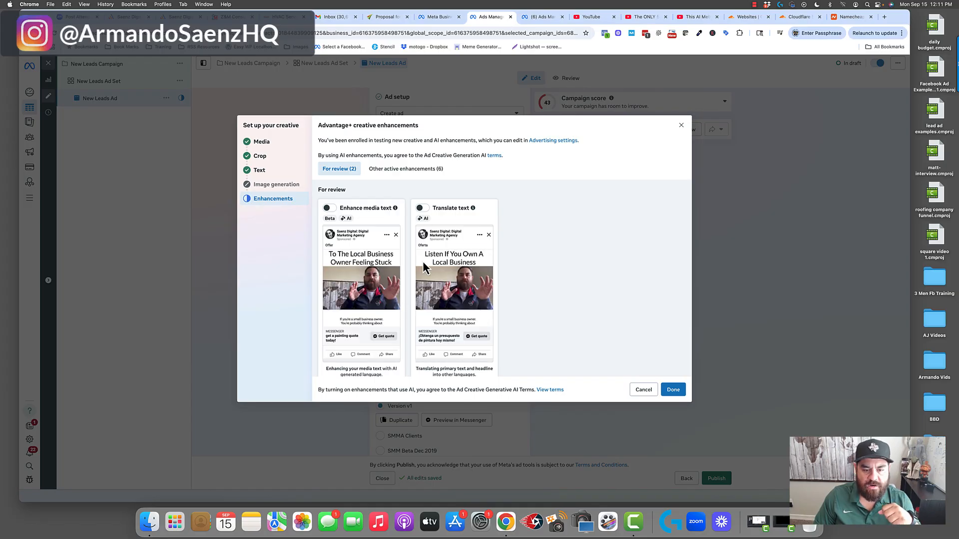
- Turn off all other active creative enhancements, including overlays, visual touch-ups, music and text improvements
click(405, 169)
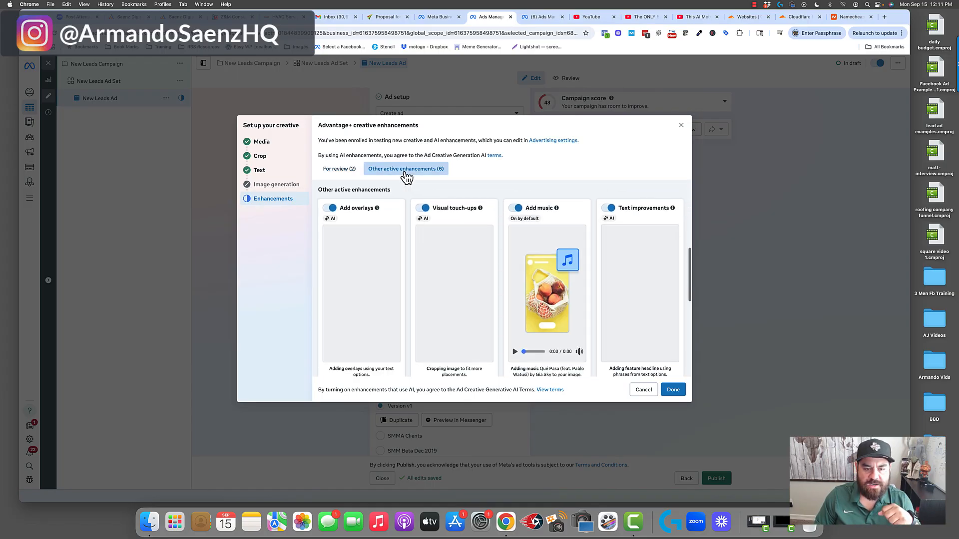
click(330, 207)
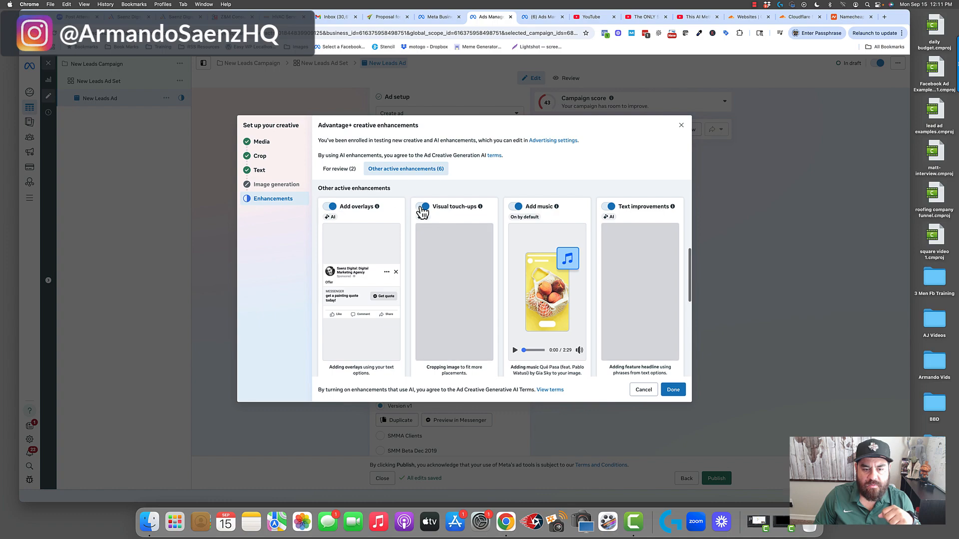
click(424, 204)
click(515, 204)
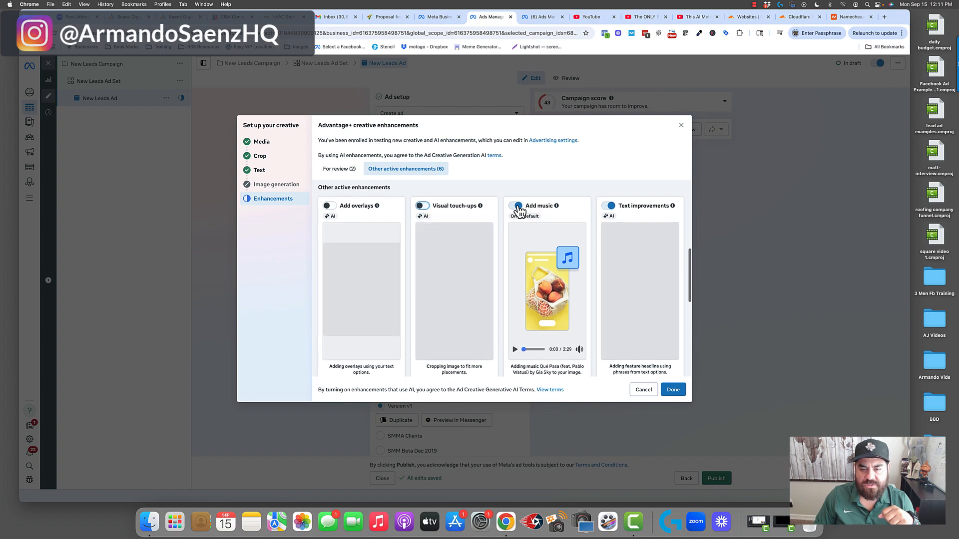
click(610, 206)
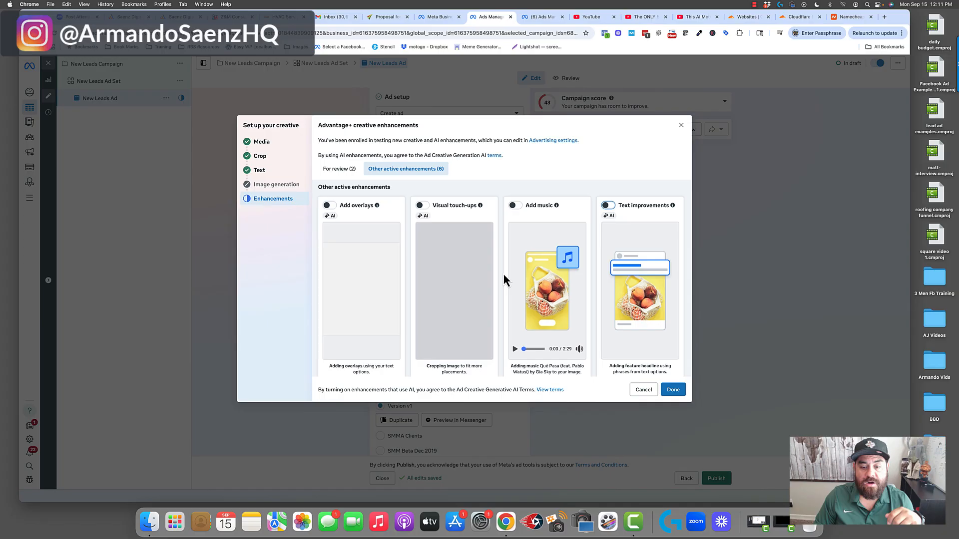
scroll(502, 274, down, 5)
click(329, 193)
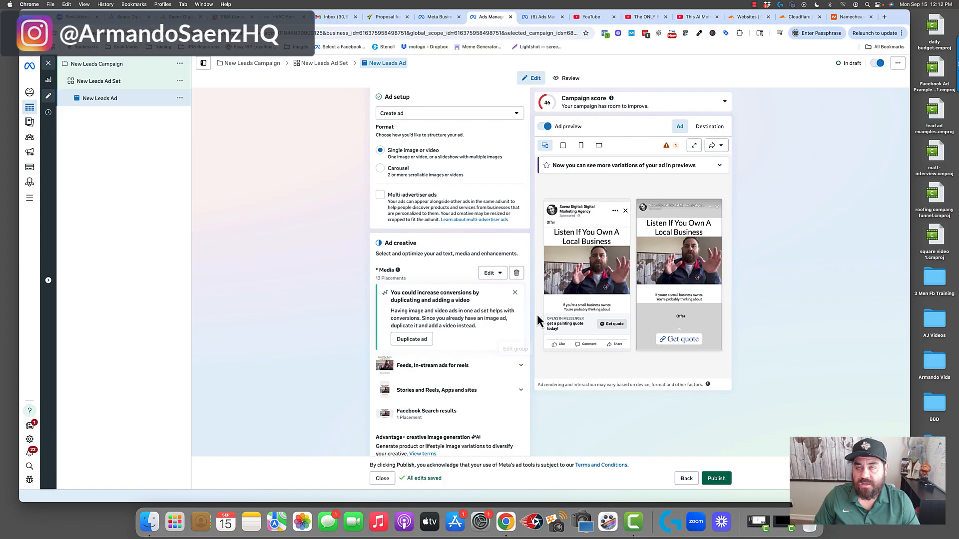
- Review the ad previews, the ad text settings and the converted forms offered under the message template
scroll(535, 292, down, 5)
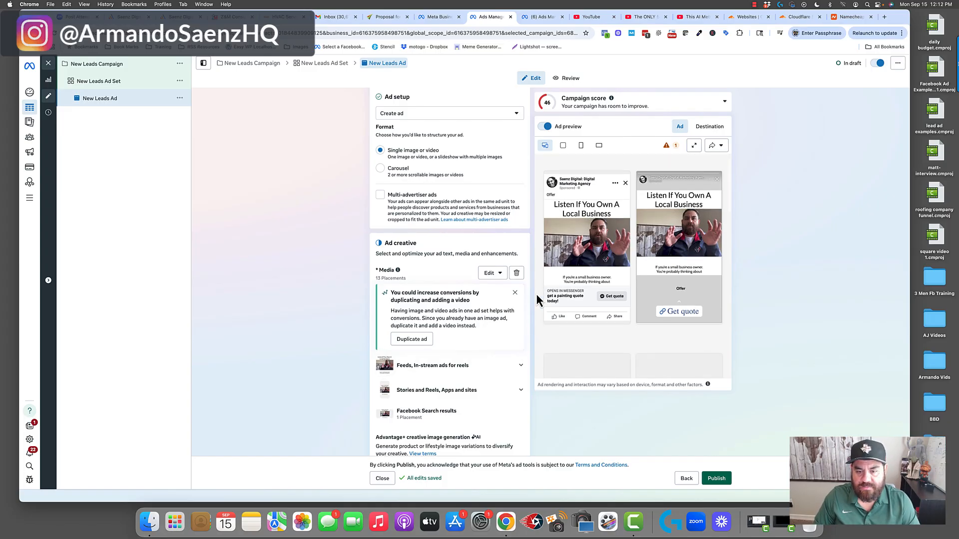
scroll(511, 305, down, 4)
scroll(510, 303, down, 10)
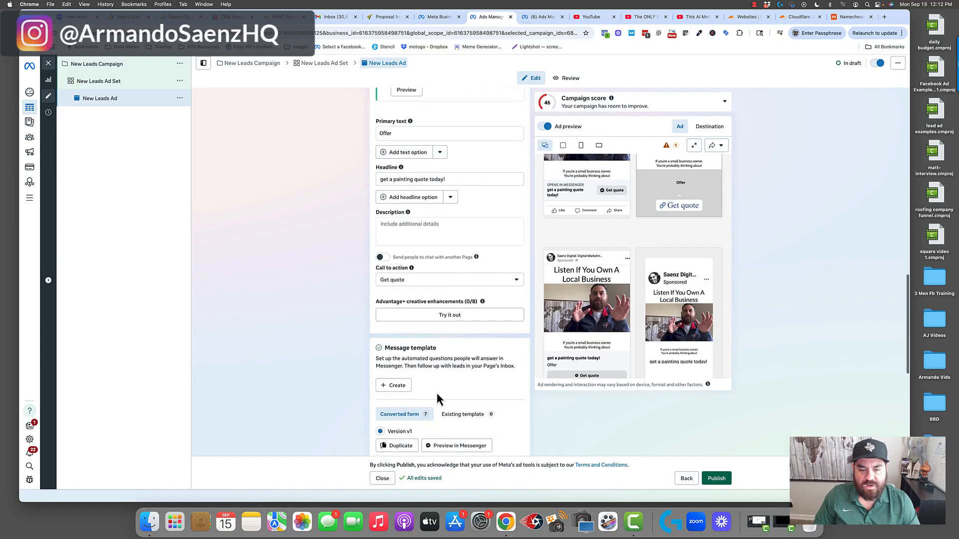
scroll(449, 381, down, 5)
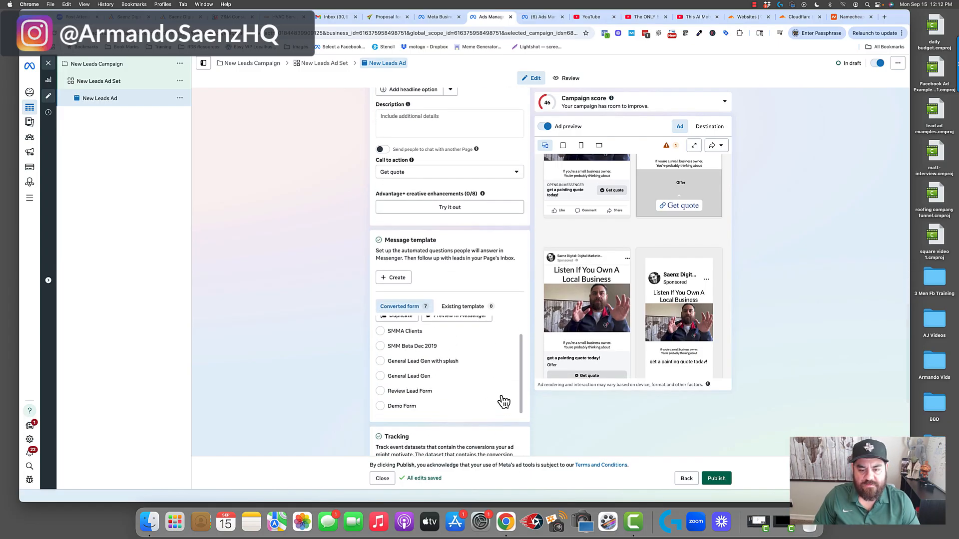
scroll(502, 391, up, 2)
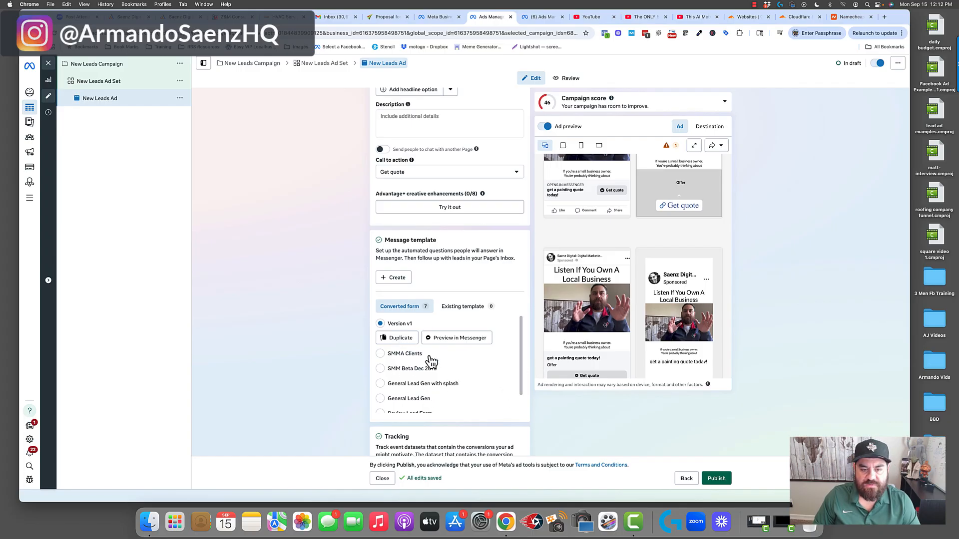
scroll(363, 327, down, 2)
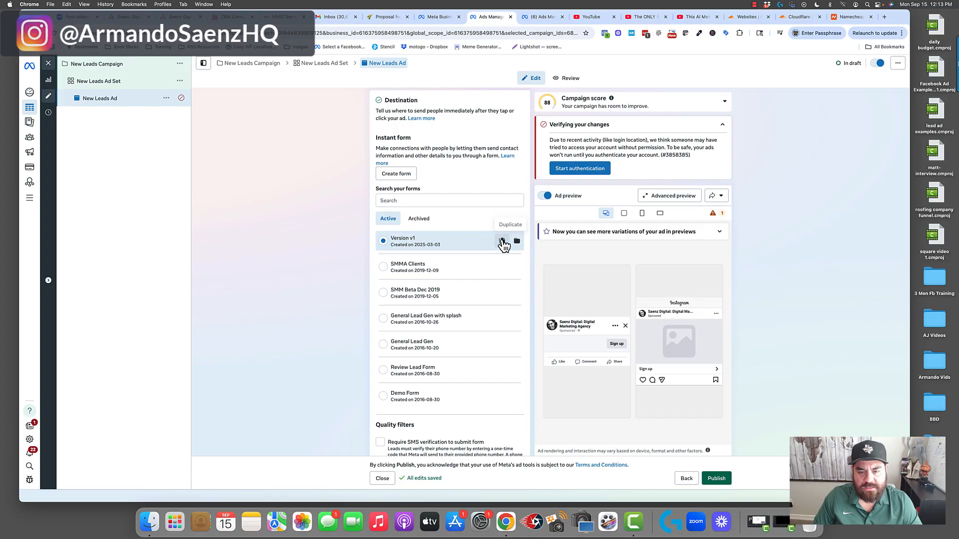
- Open a duplicate of the Version v1 instant form, examine its form type and questions, and close it without saving
click(502, 242)
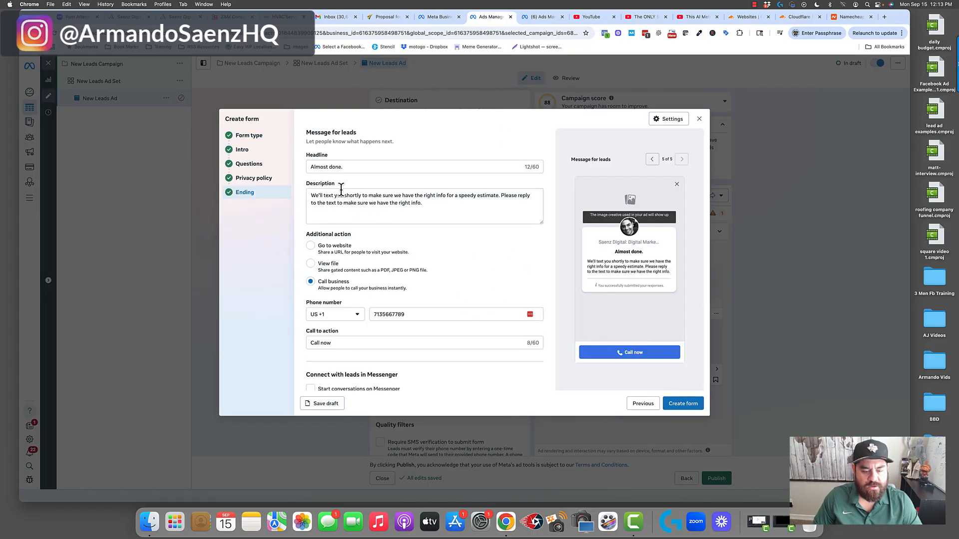
click(255, 139)
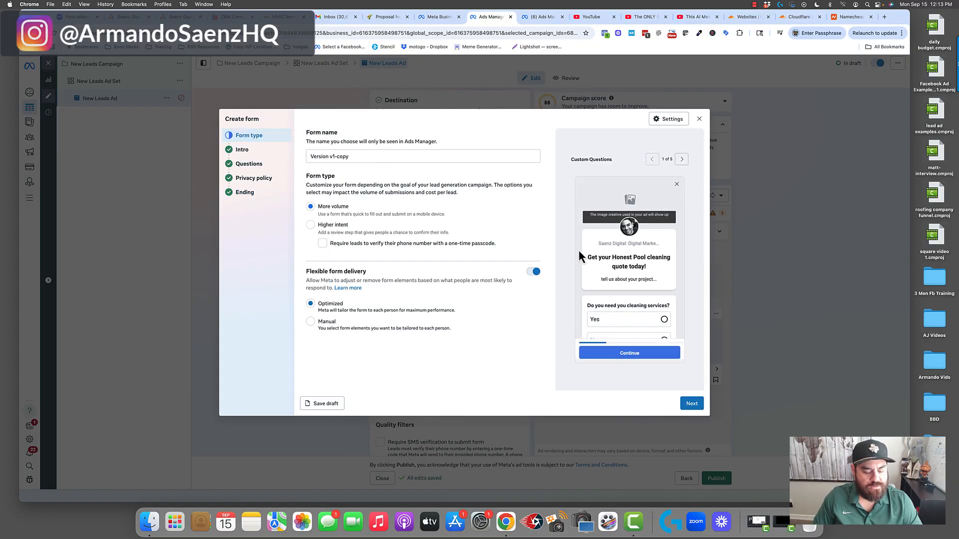
click(248, 151)
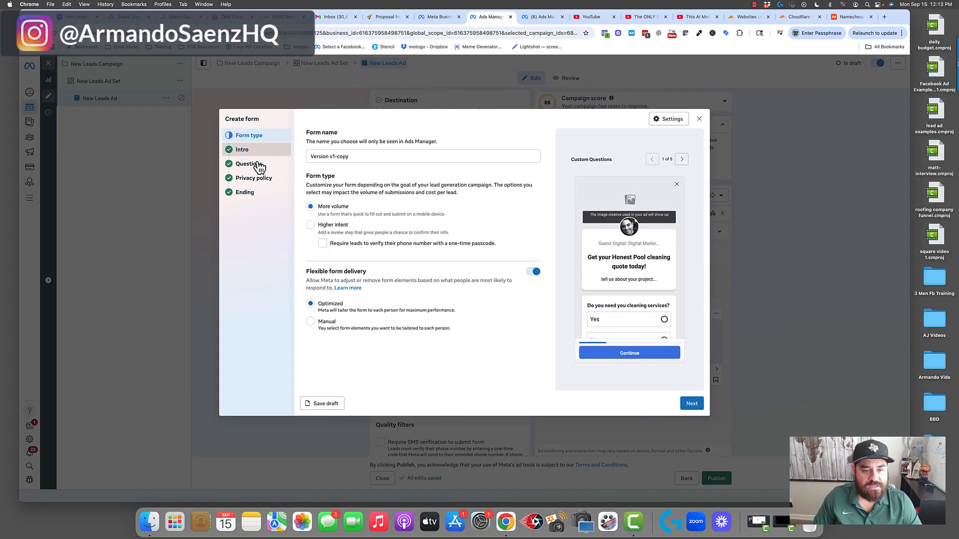
click(254, 166)
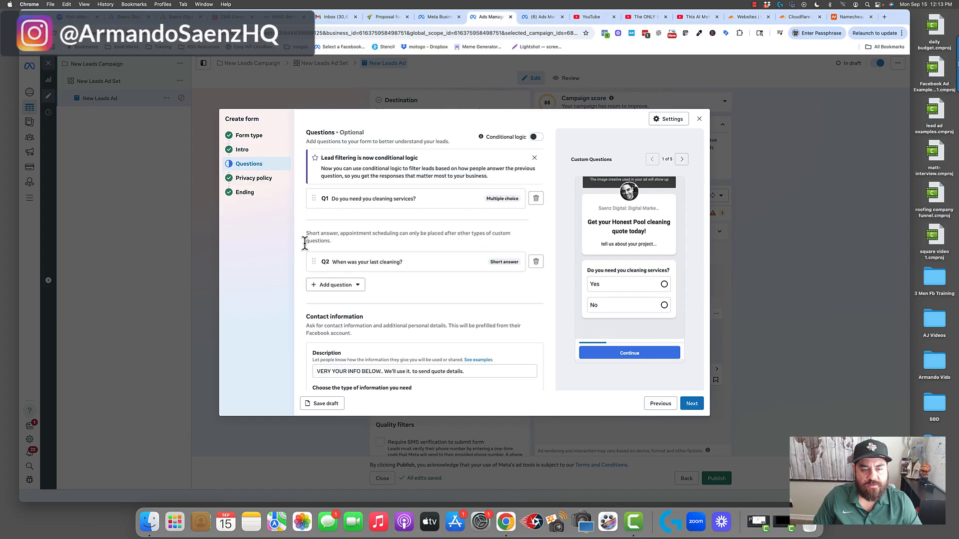
click(700, 119)
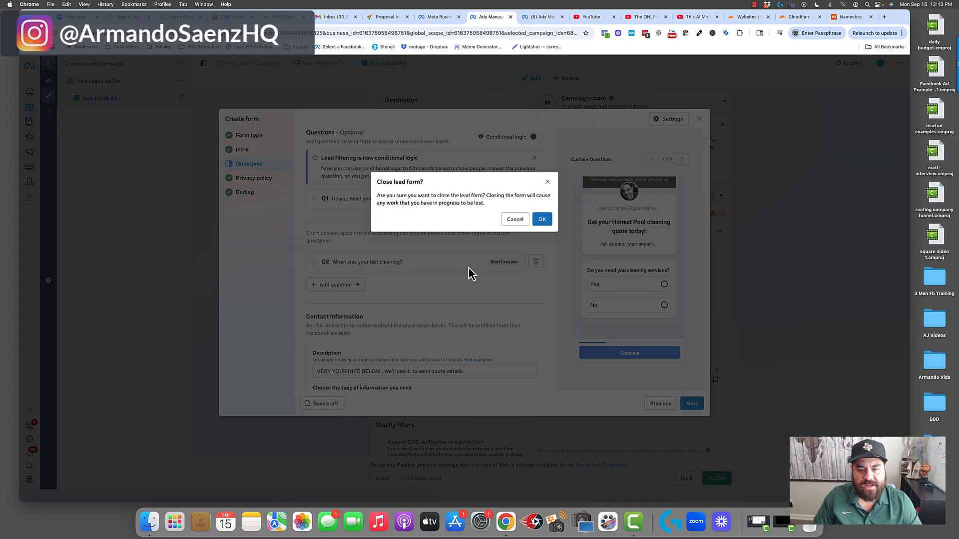
click(542, 219)
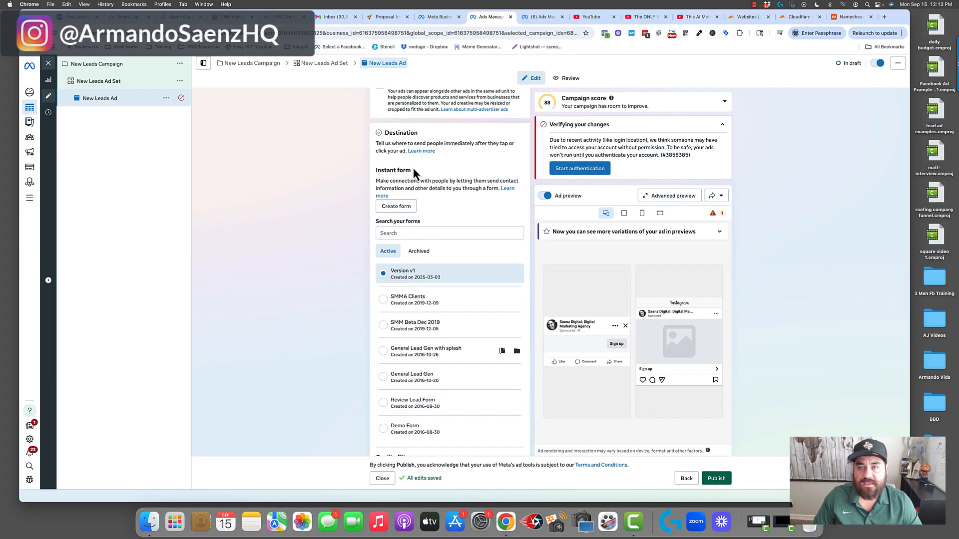
- Start a new instant form and set its sharing to Open in the form settings
click(396, 207)
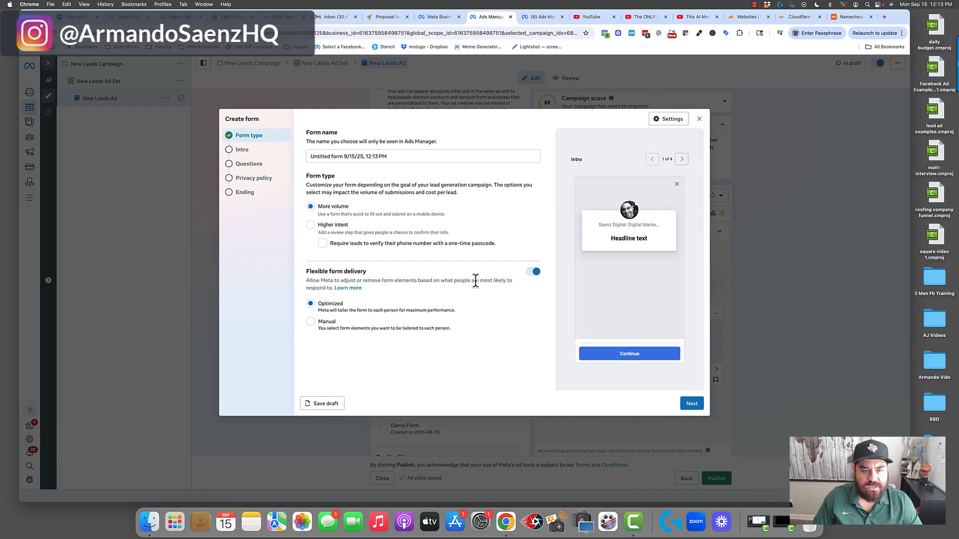
drag(398, 156, 310, 156)
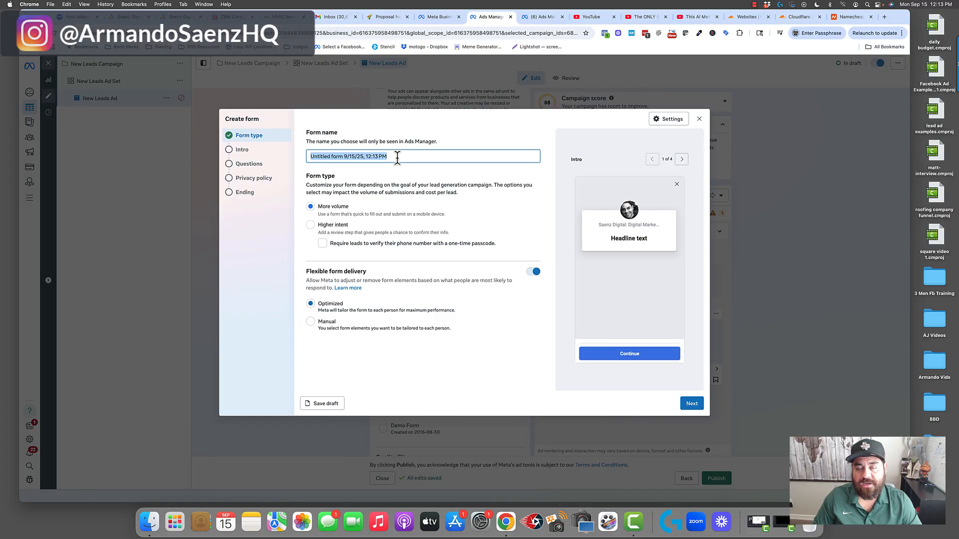
click(657, 120)
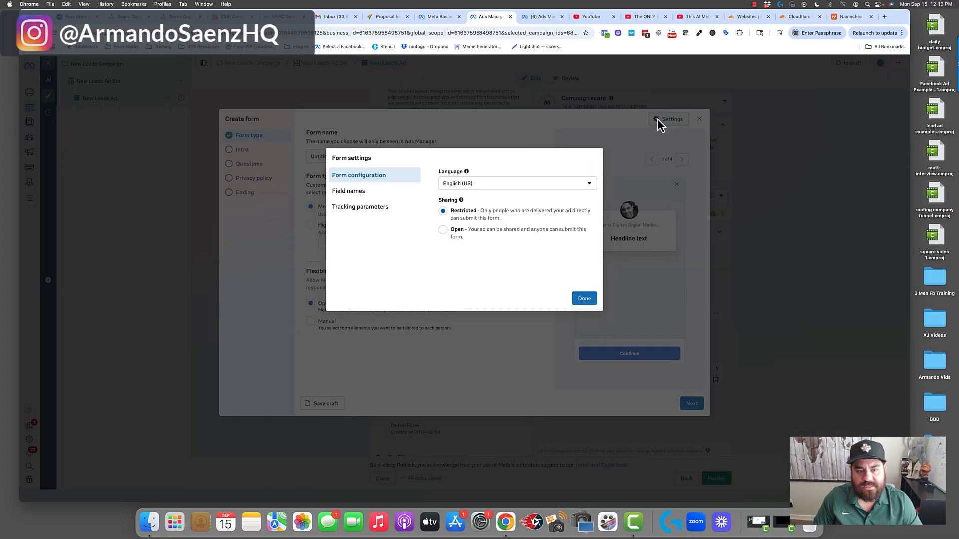
click(443, 229)
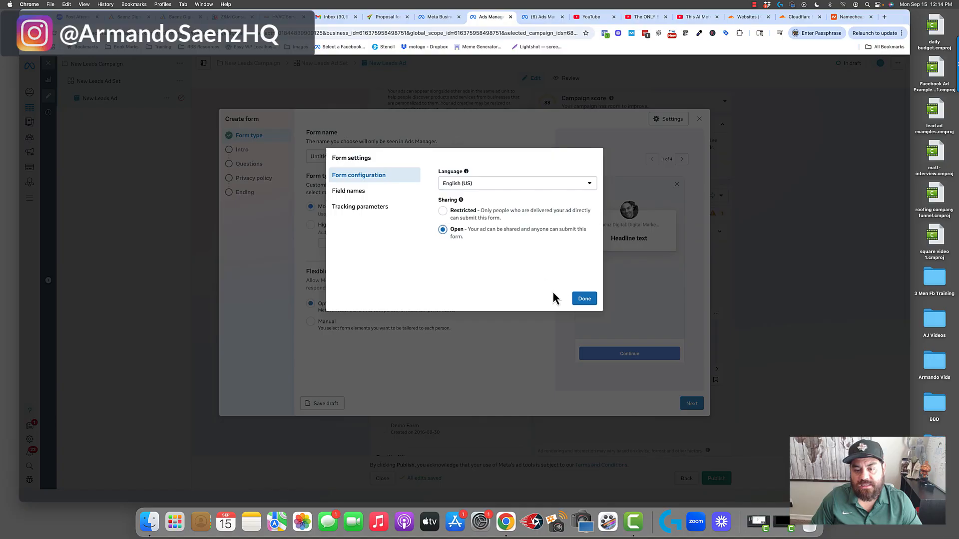
click(582, 299)
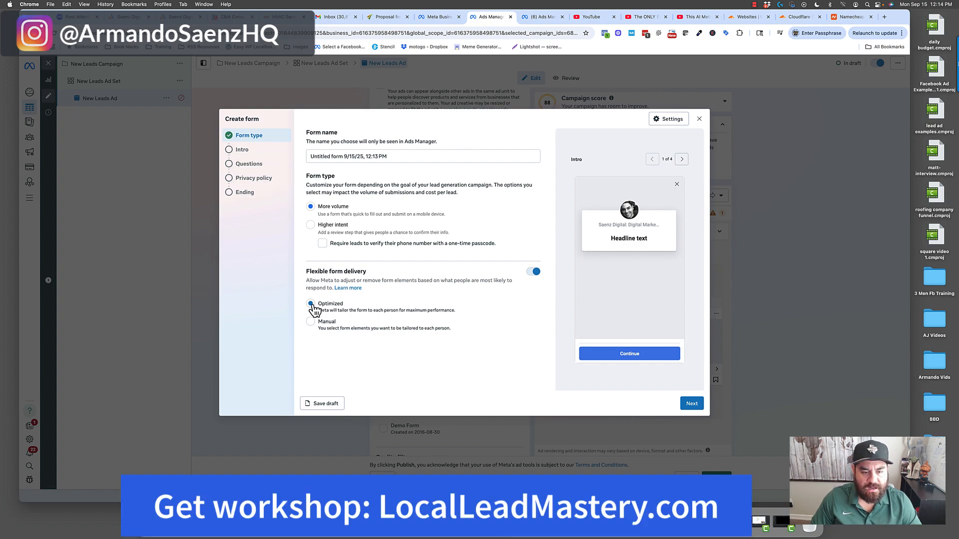
- Examine the greeting headline and description fields in the form's intro section
click(242, 150)
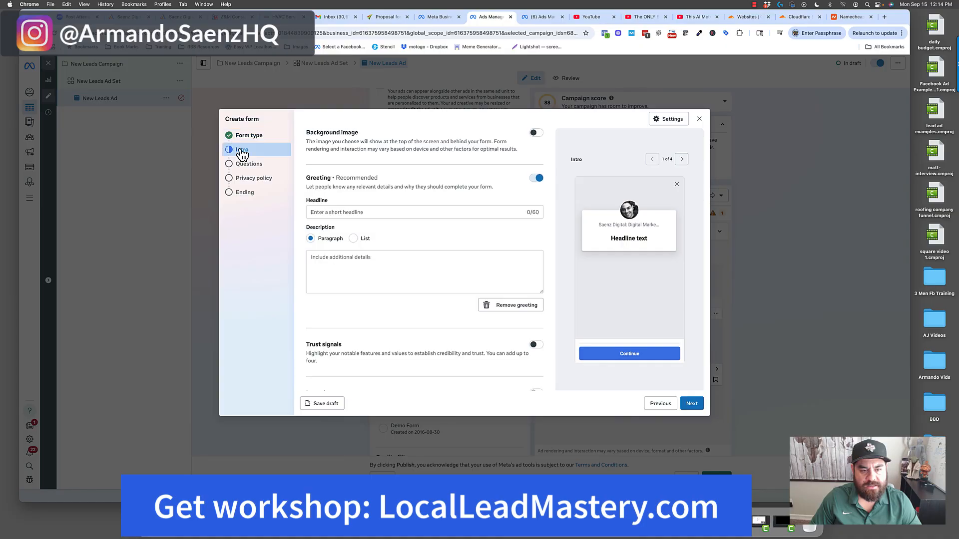
click(332, 211)
triple_click(611, 238)
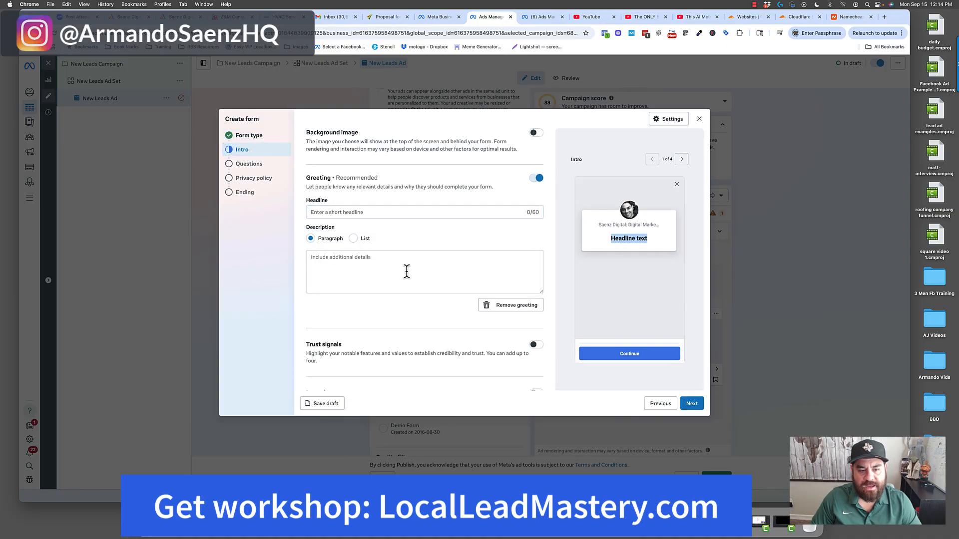
click(376, 261)
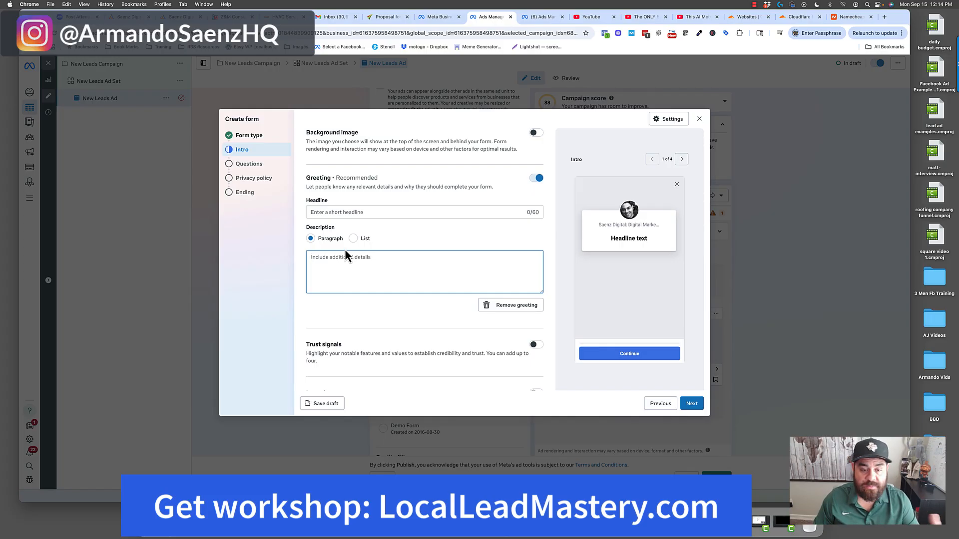
- Try out the optional Trust signals, Incentives, How it works and Social proof intro sections, turning each one back off
scroll(344, 250, down, 5)
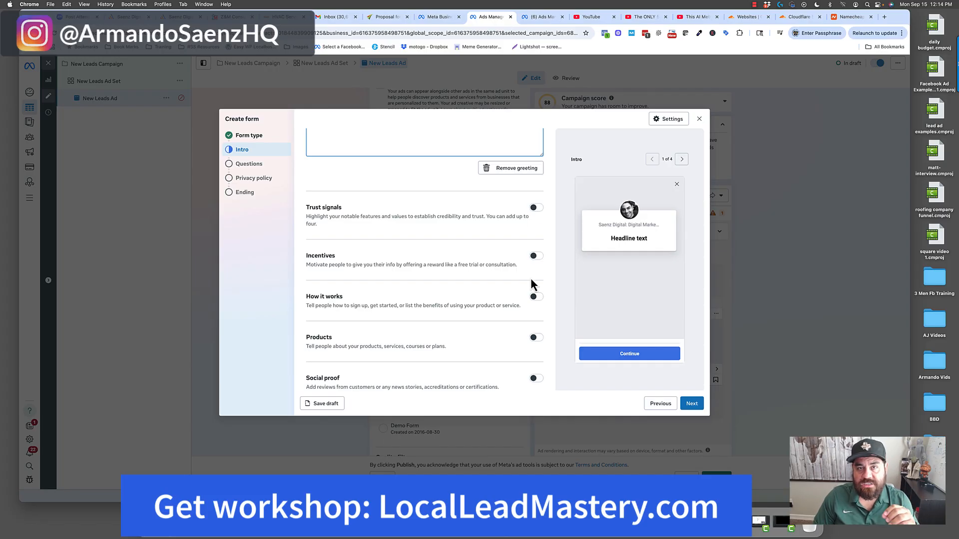
click(536, 208)
click(535, 208)
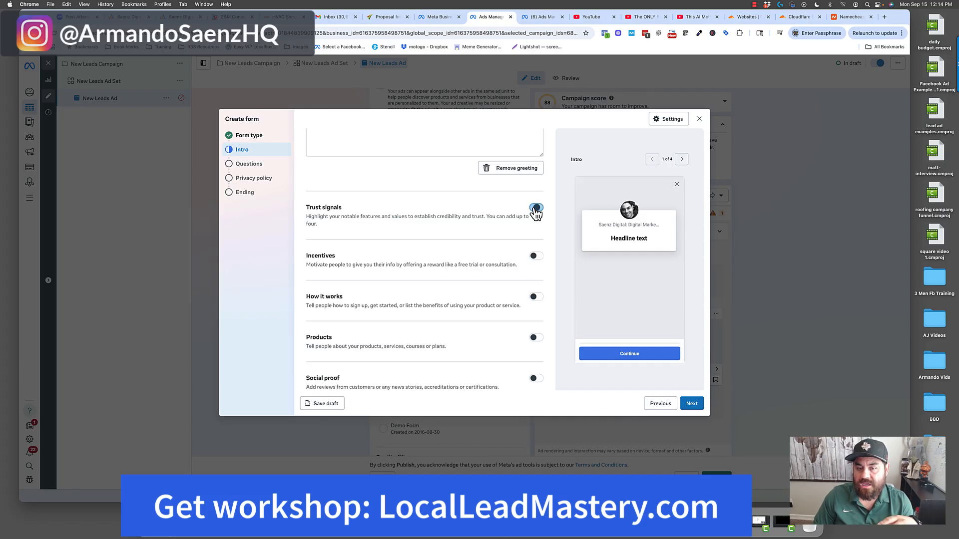
click(536, 256)
click(536, 257)
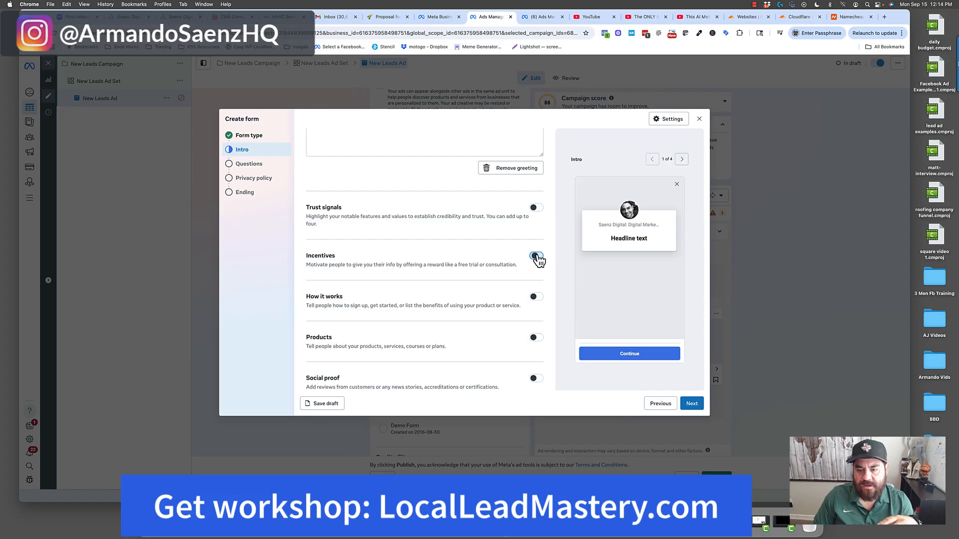
click(536, 300)
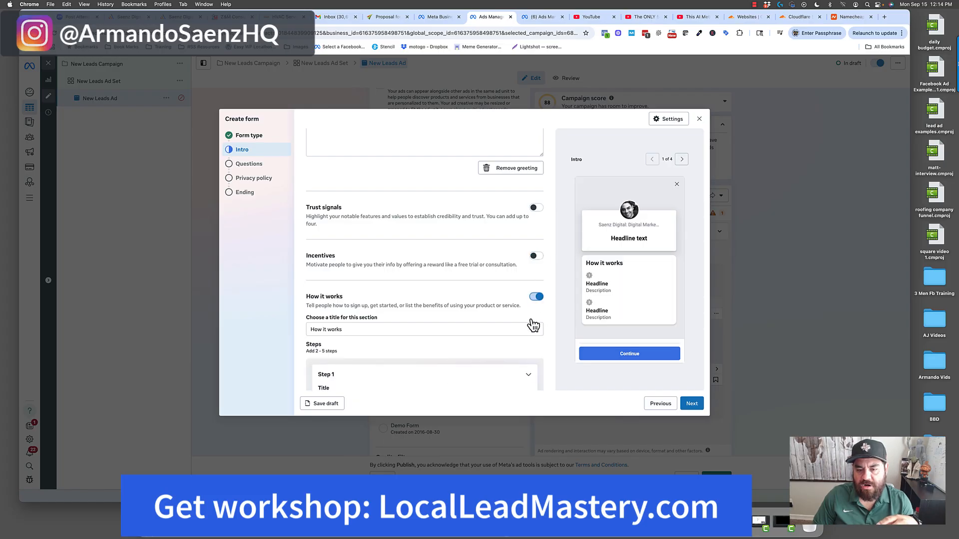
click(538, 298)
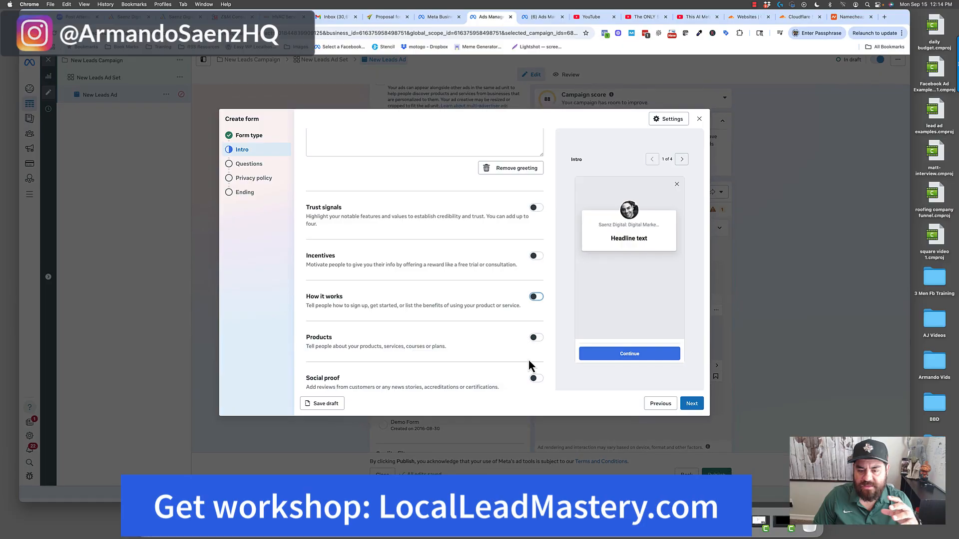
click(535, 379)
scroll(510, 320, down, 3)
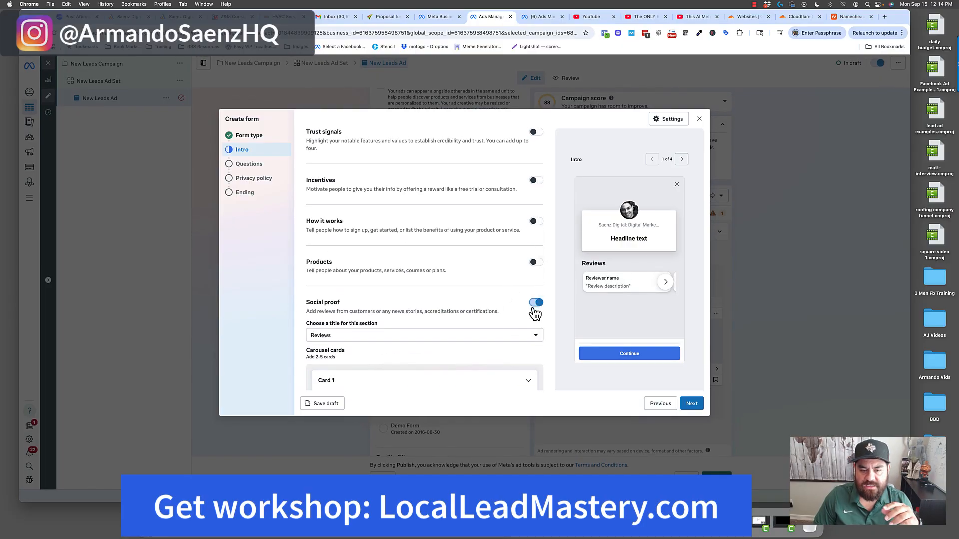
click(533, 306)
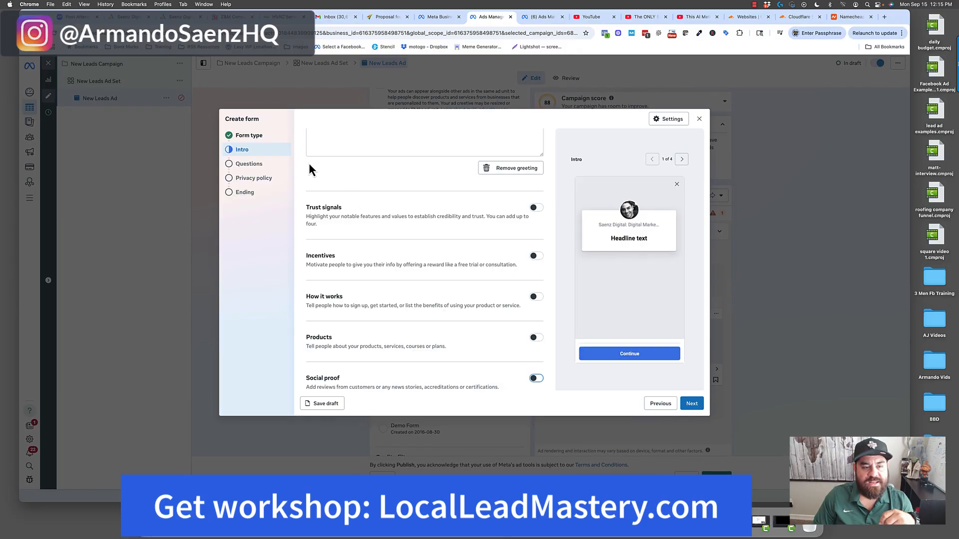
- Move First name above Email in the form's contact information and add a Zip code field
click(244, 165)
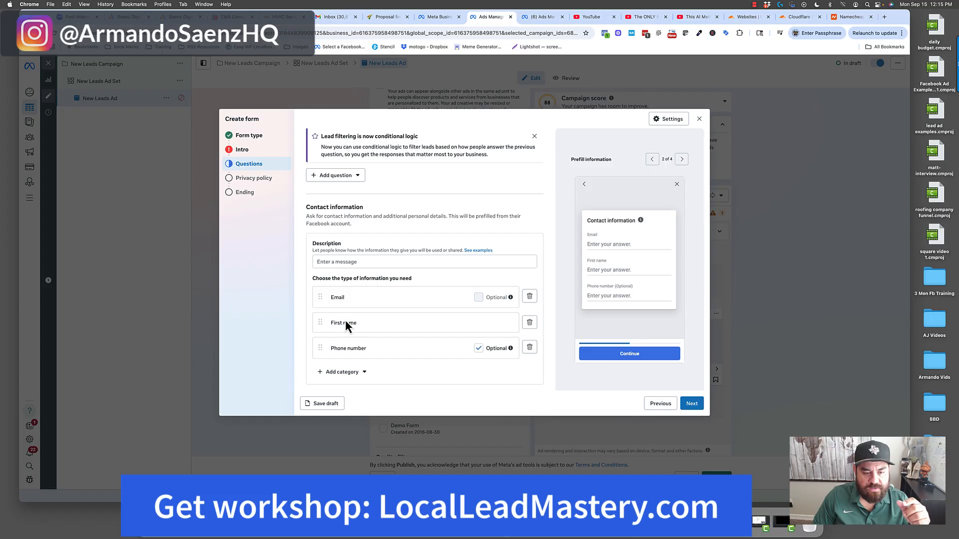
drag(320, 322, 315, 300)
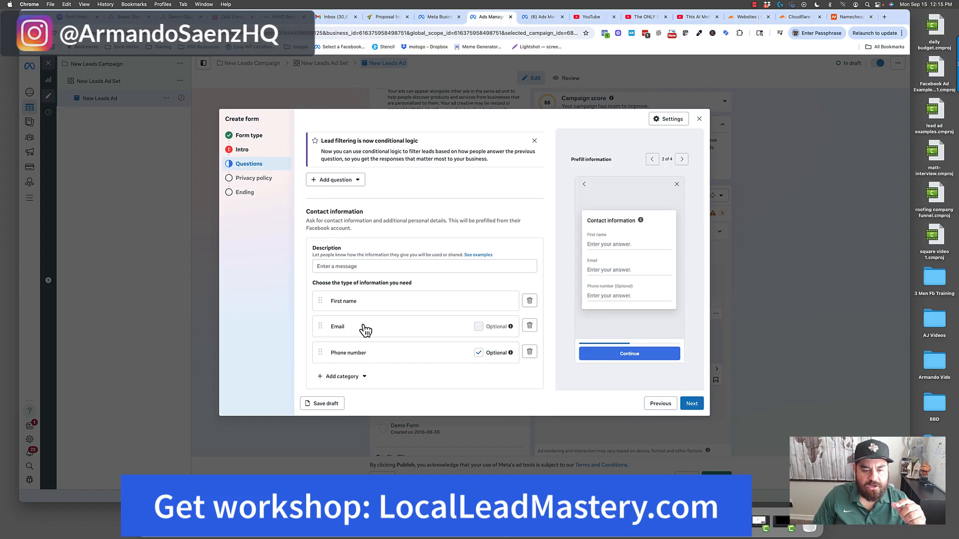
click(364, 372)
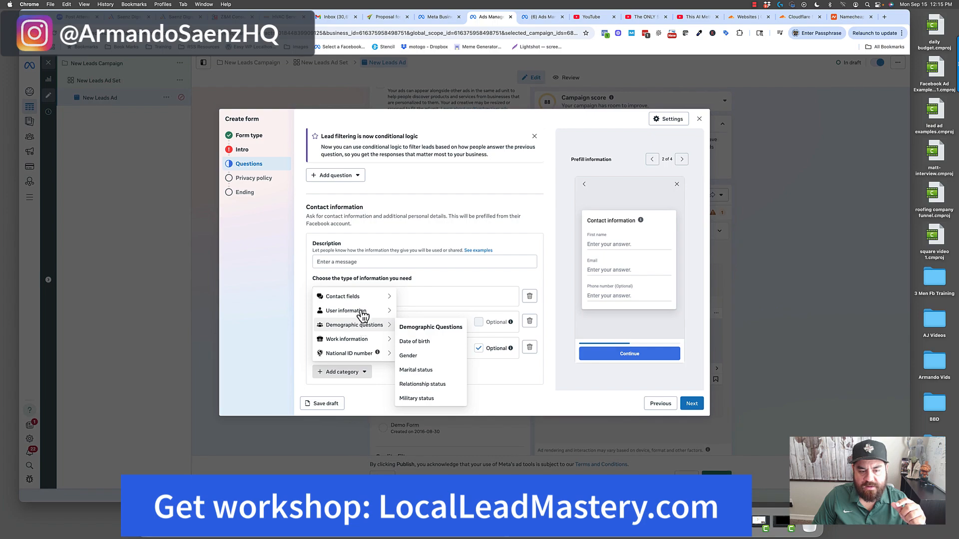
mouse_move(363, 299)
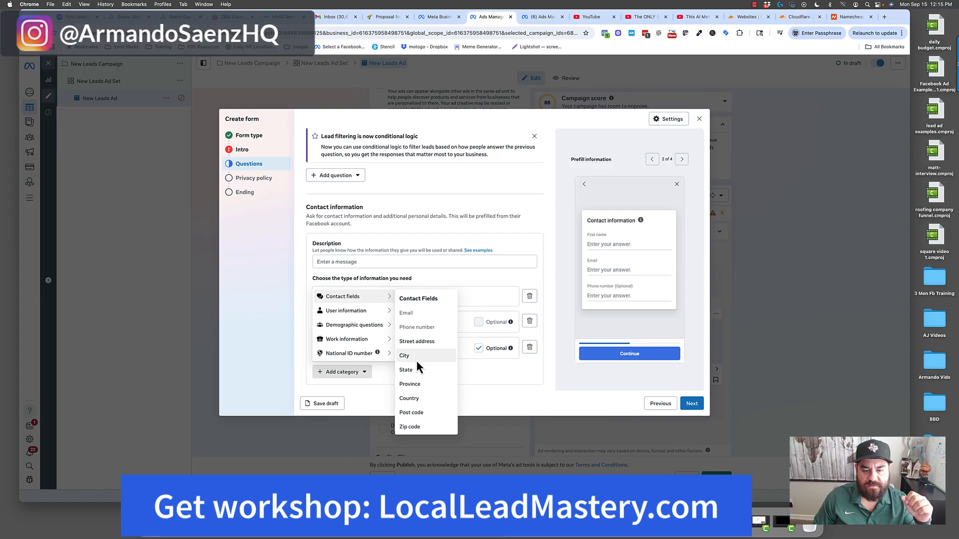
click(407, 427)
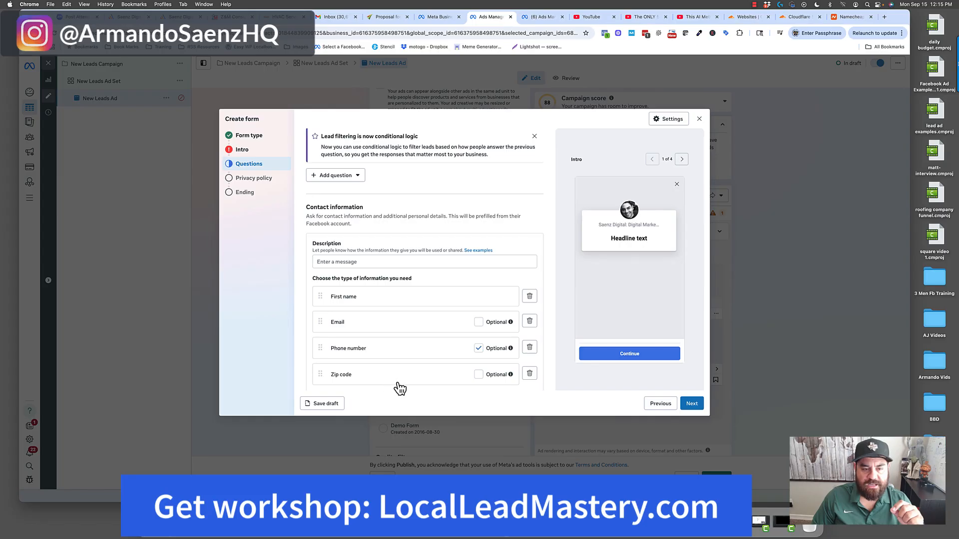
- Add a multiple choice question reading "Are you interested in a residential painting estimate?" to the form
scroll(399, 385, up, 1)
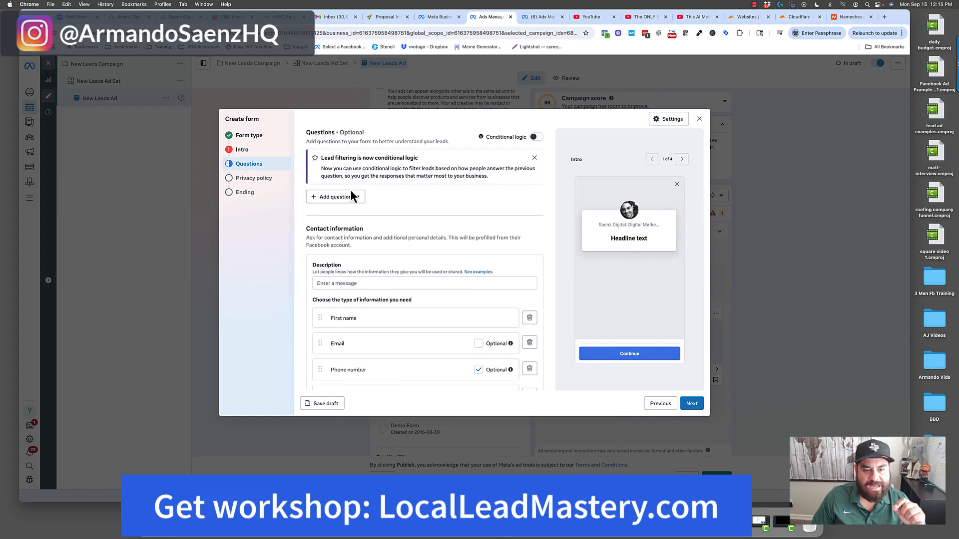
scroll(342, 214, down, 1)
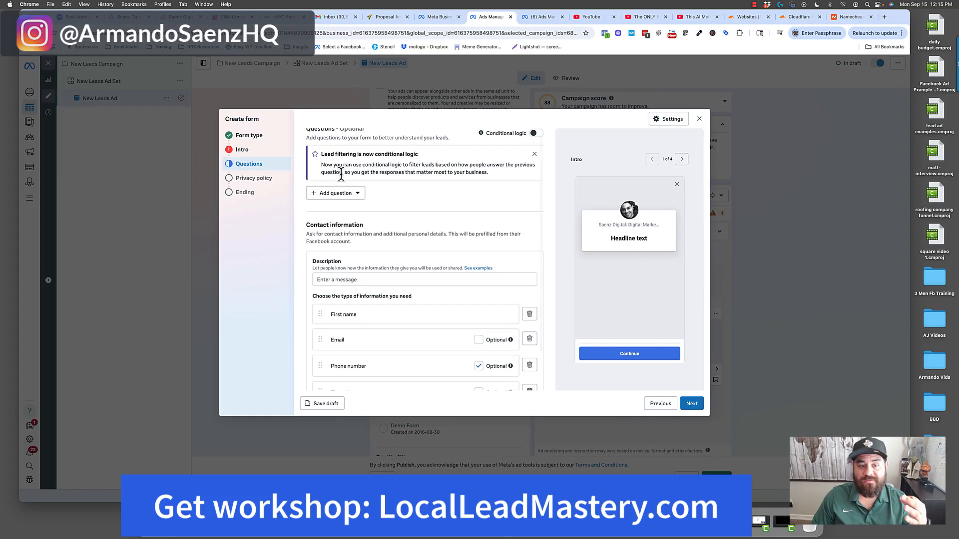
click(351, 197)
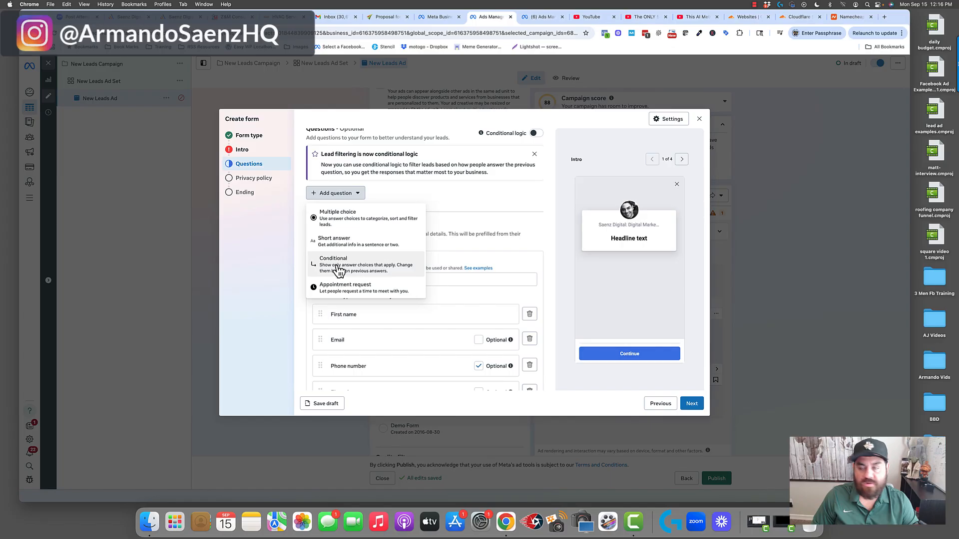
click(335, 218)
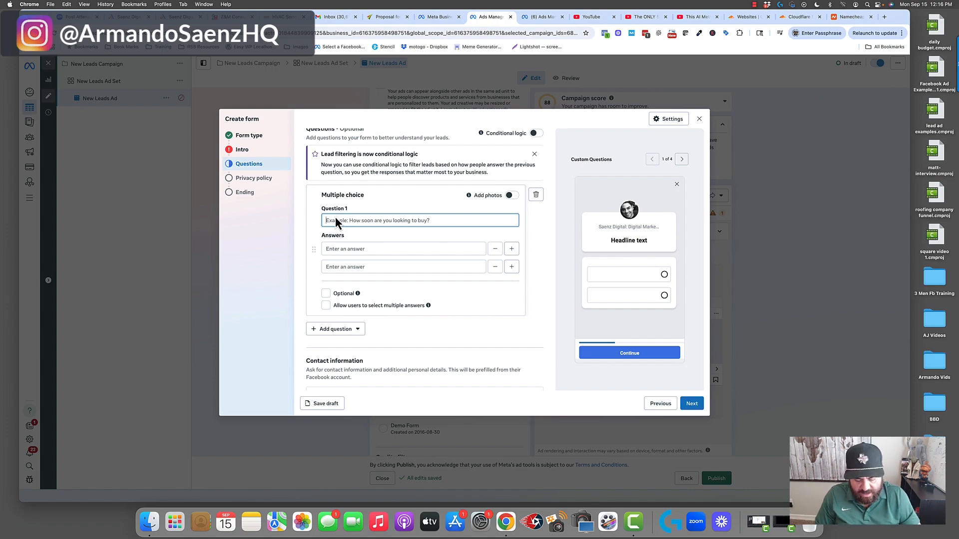
text(Are you interested in a)
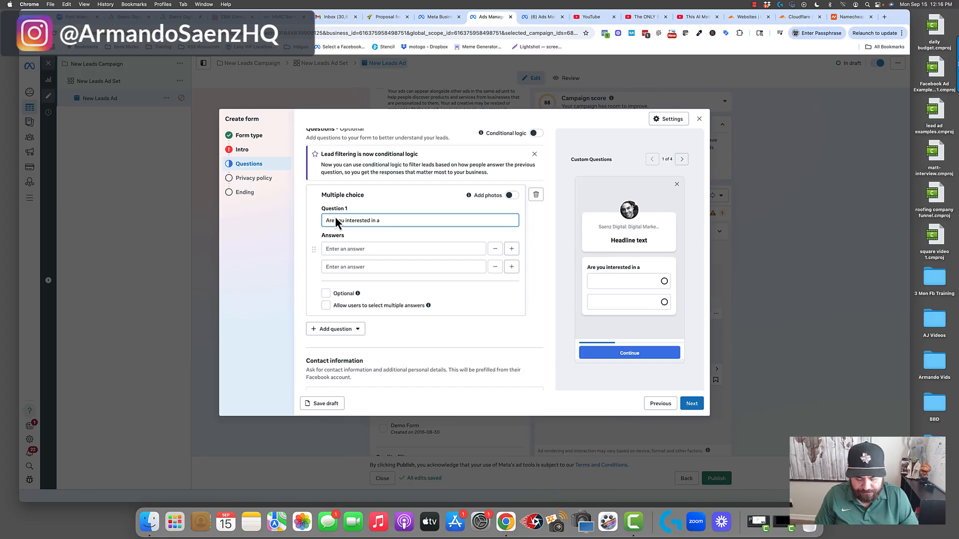
text( residential p)
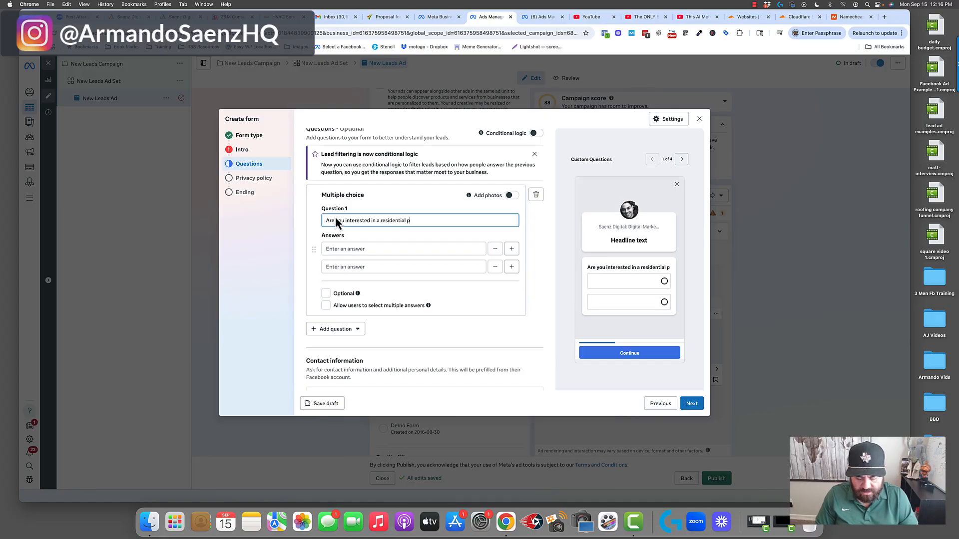
text(ainting estimate>?)
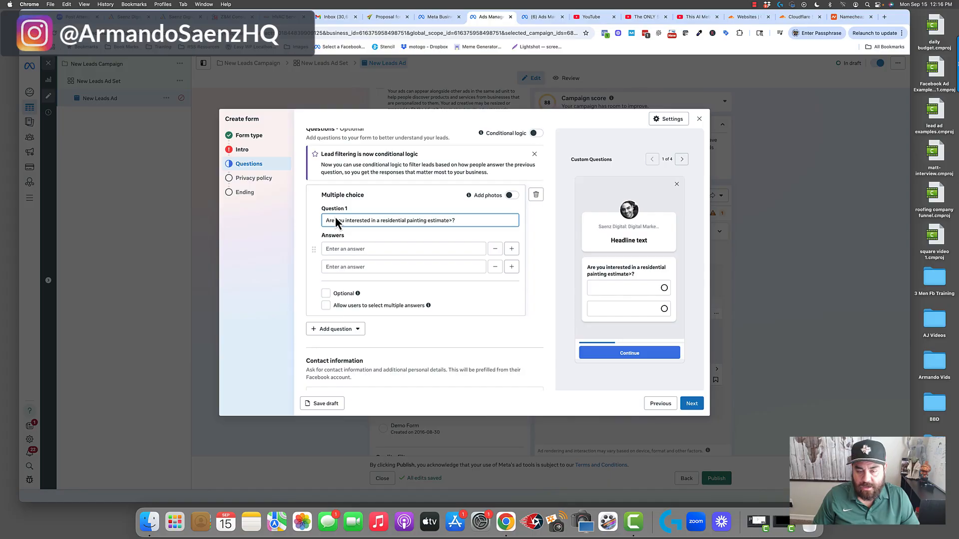
key(Left)
key(BackSpace)
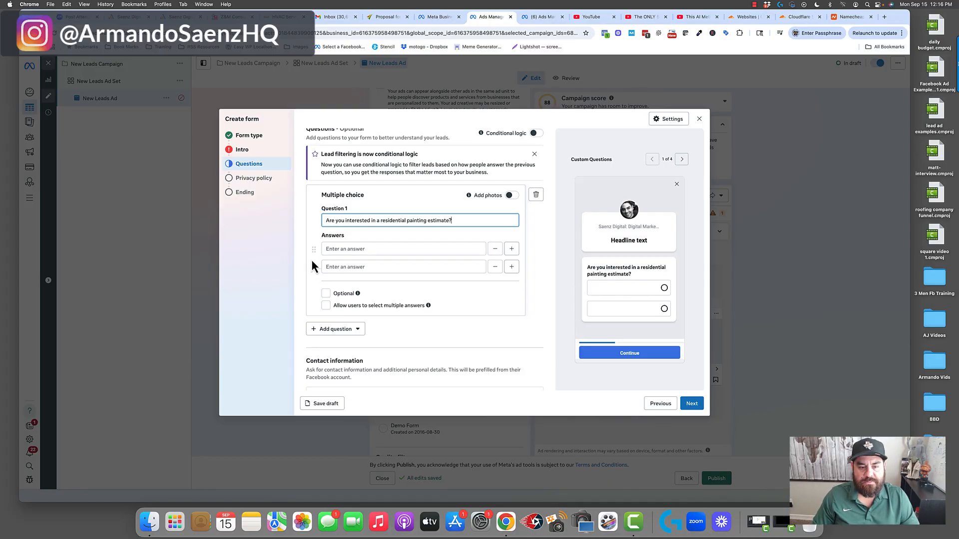
- Set the answers of the painting estimate question to "Yes" and "No"
click(351, 249)
text(Yes)
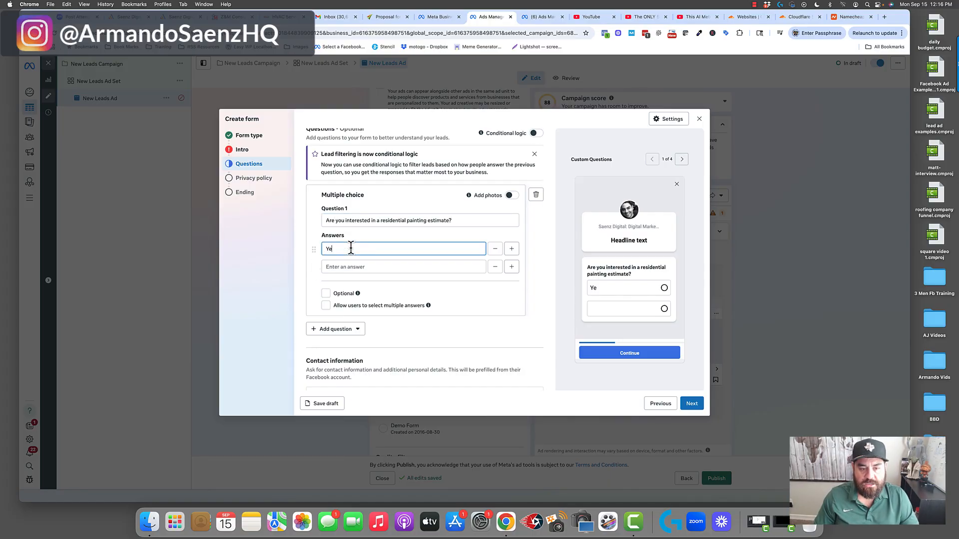
click(350, 266)
text(No)
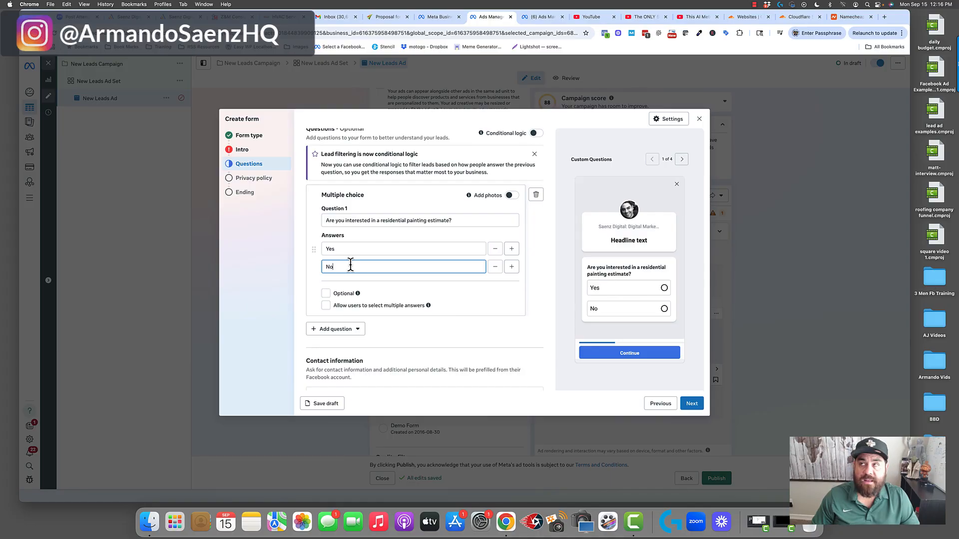
click(378, 299)
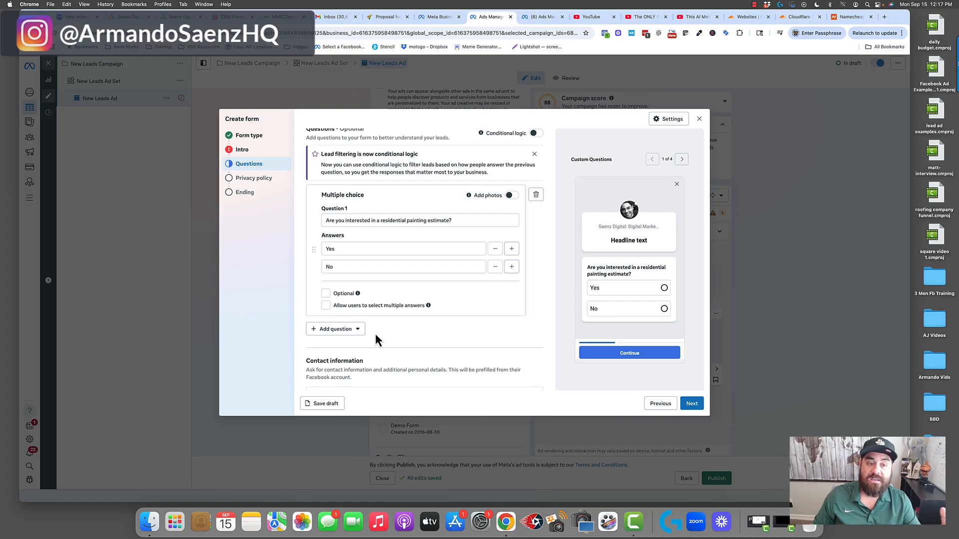
- Review the form's privacy policy link fields and the ending message's description and additional action options
click(266, 181)
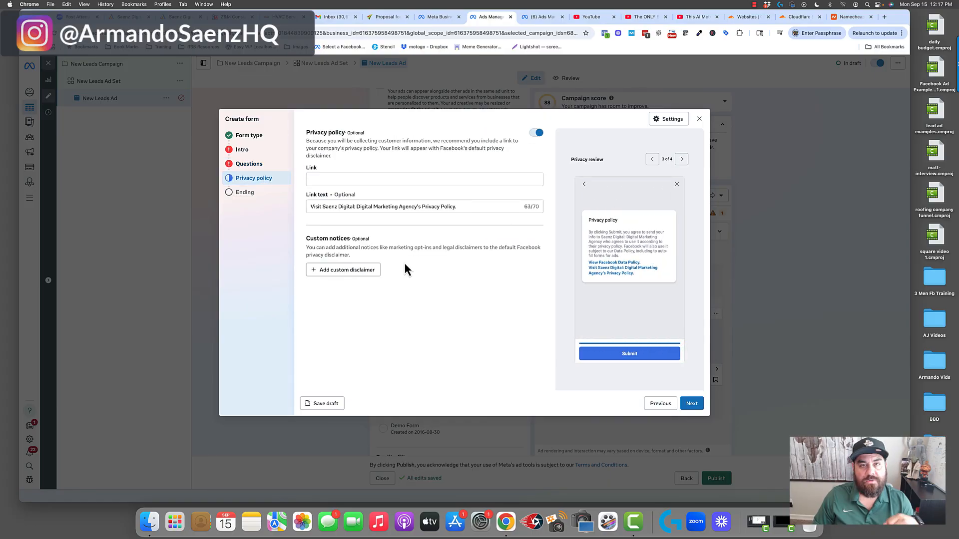
click(339, 179)
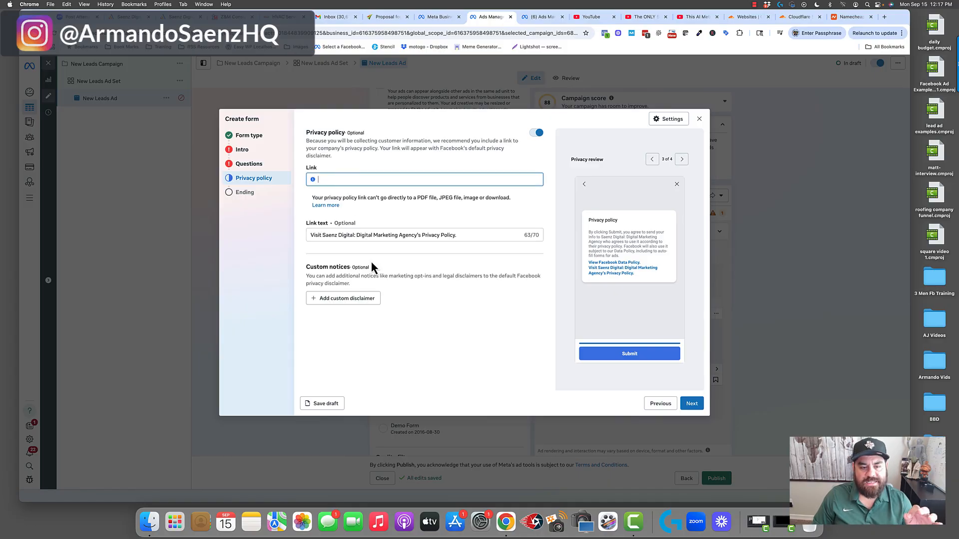
click(245, 192)
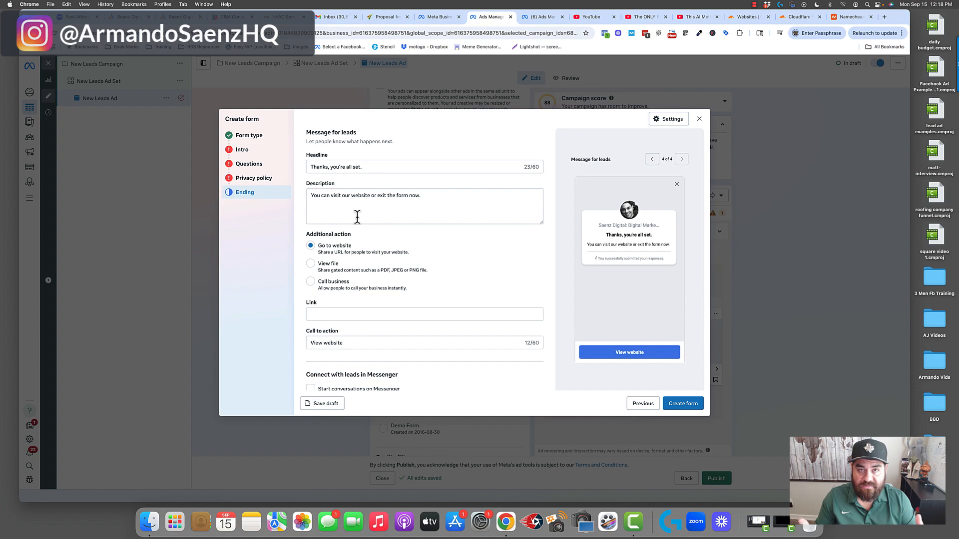
drag(428, 197, 312, 195)
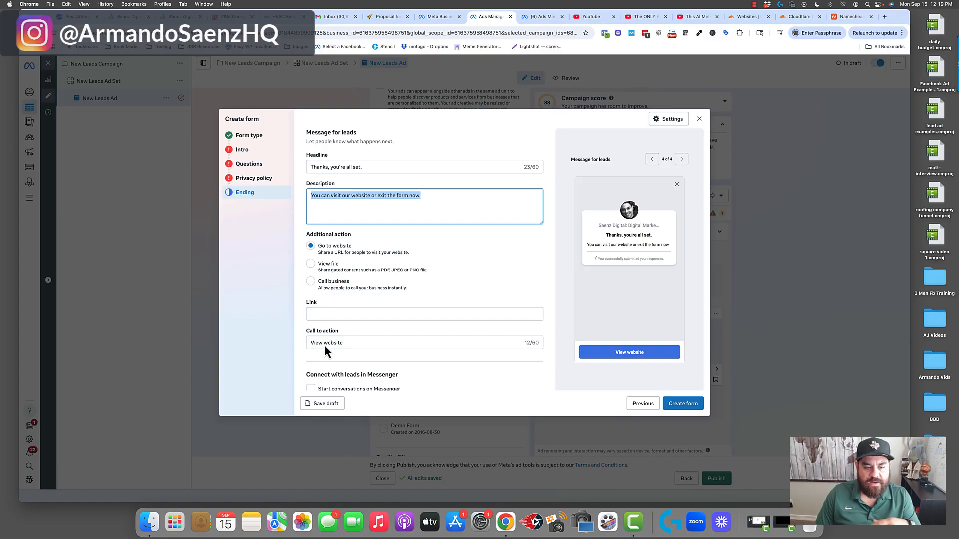
- Set the ending's call to action text to "Get A. Call abck" and close the form without creating it
click(355, 311)
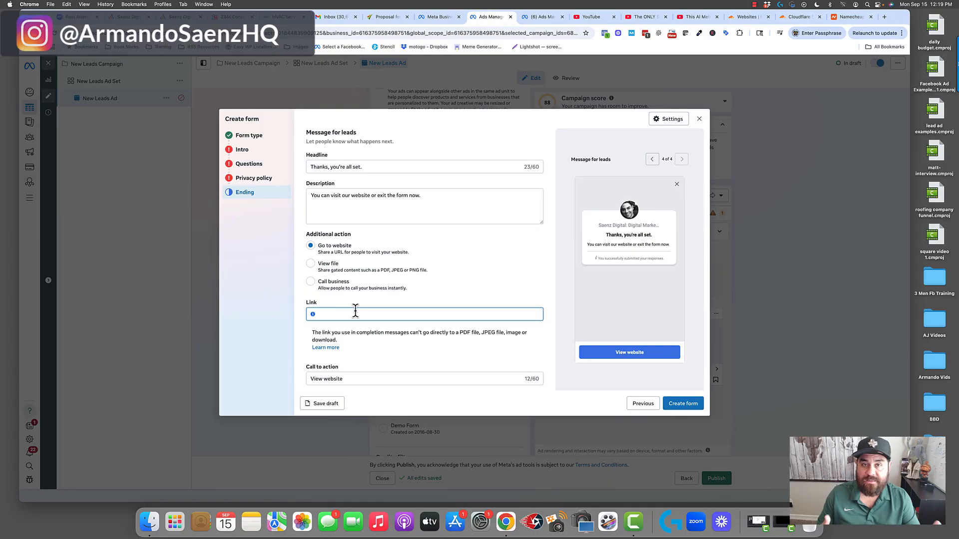
scroll(355, 311, down, 2)
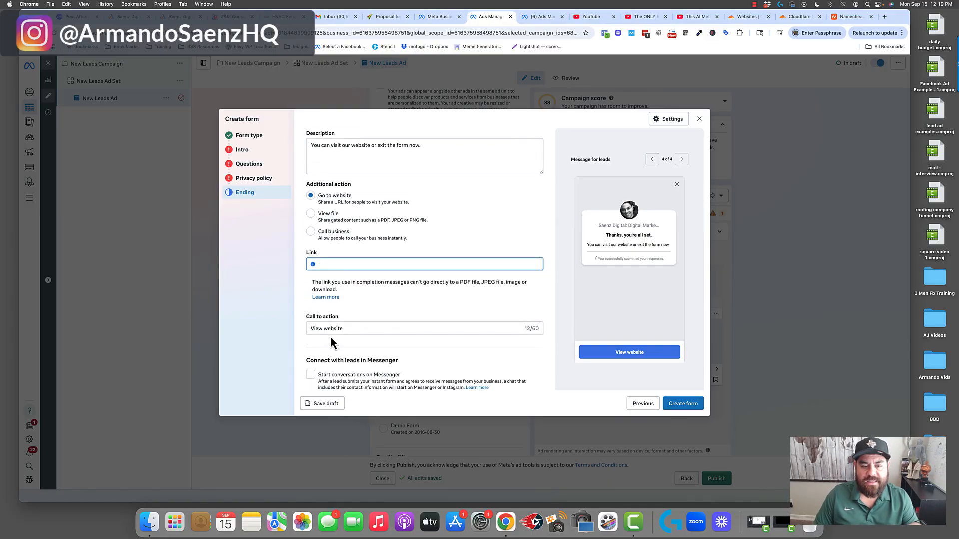
drag(342, 329, 308, 330)
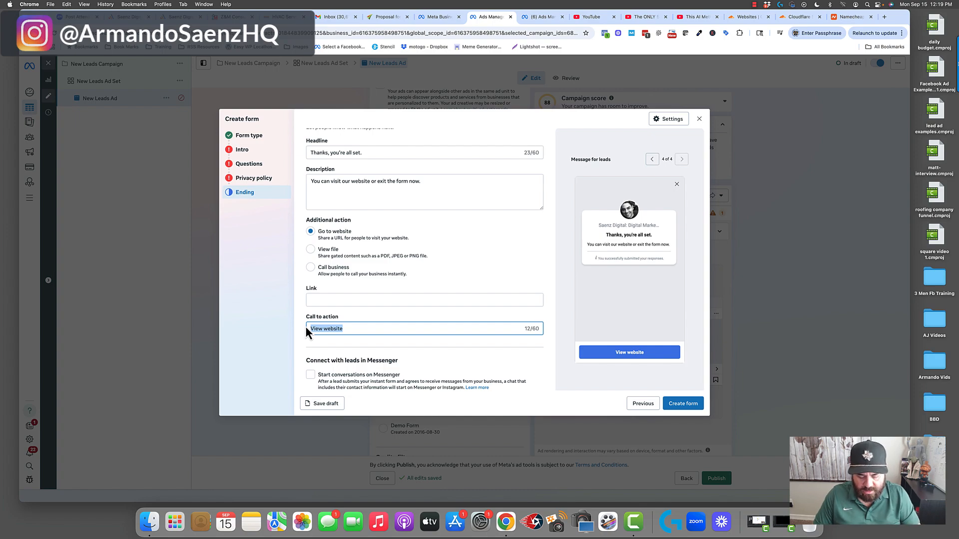
text(Get A)
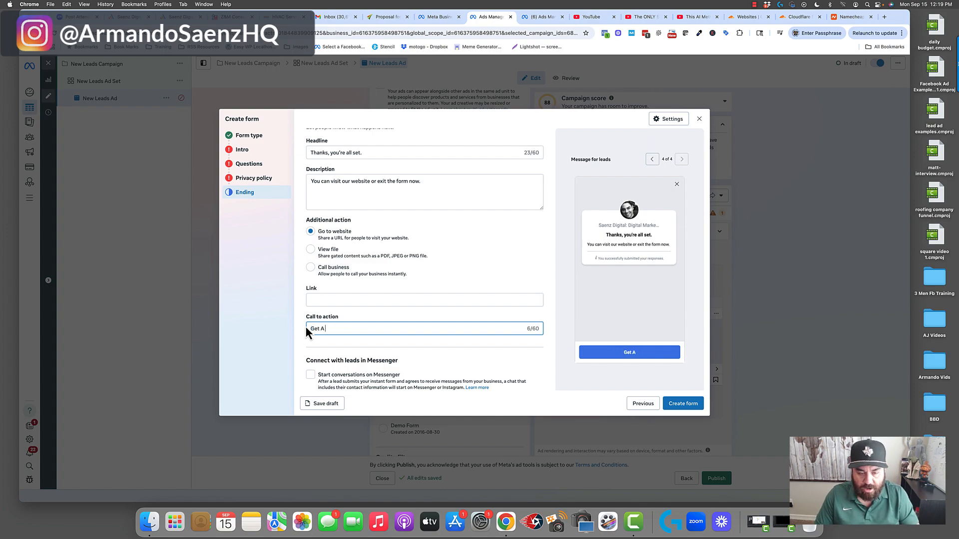
text(. Call abck)
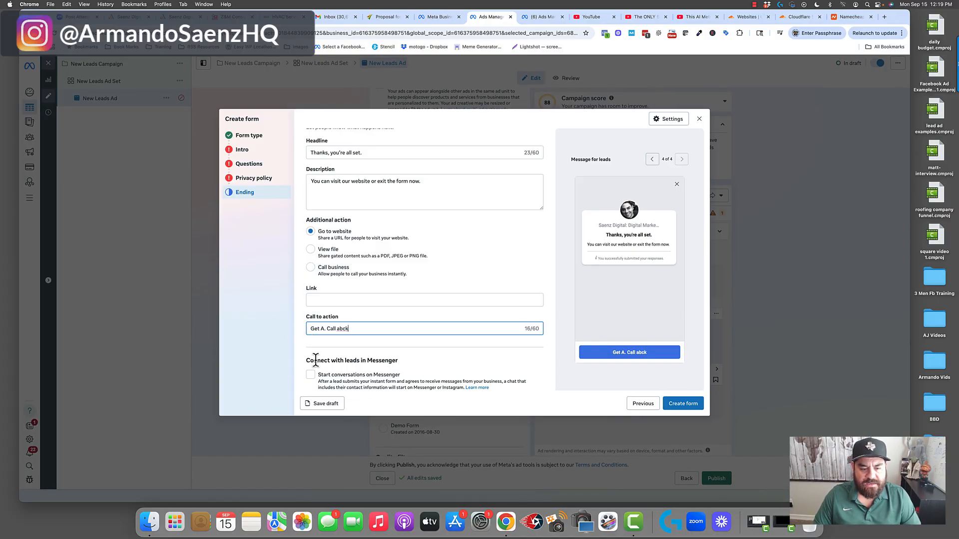
drag(310, 361, 421, 369)
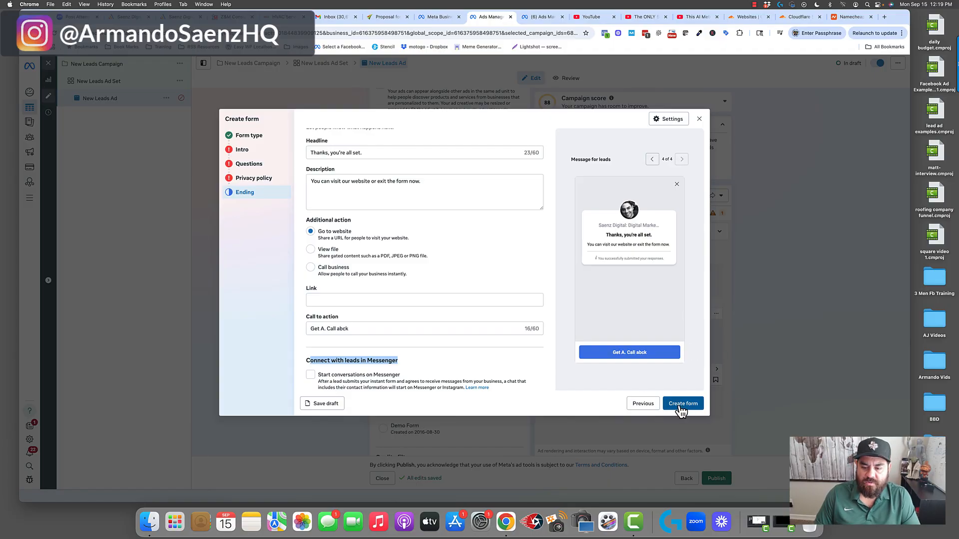
click(699, 119)
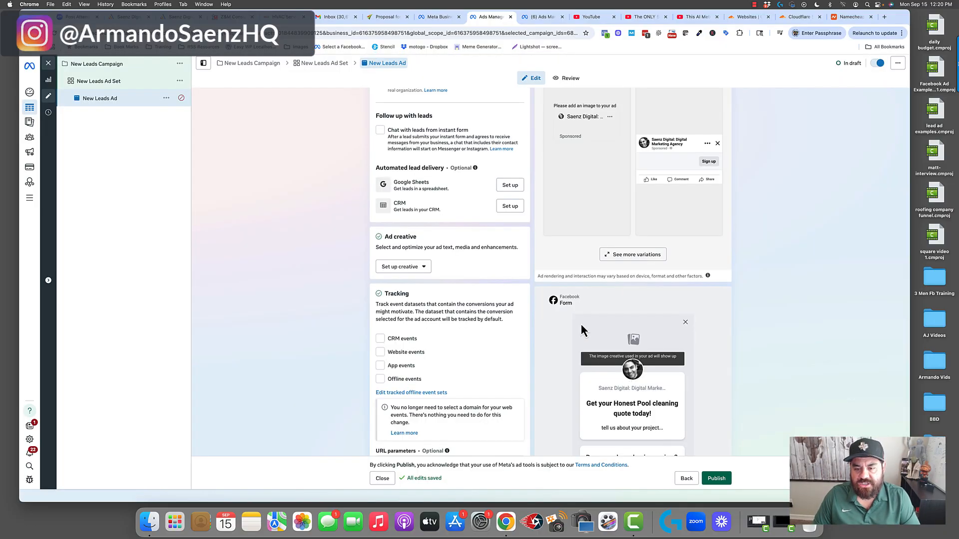
- Page through the ad's instant form preview, from the custom questions through contact information and privacy review to the last page
scroll(599, 319, down, 3)
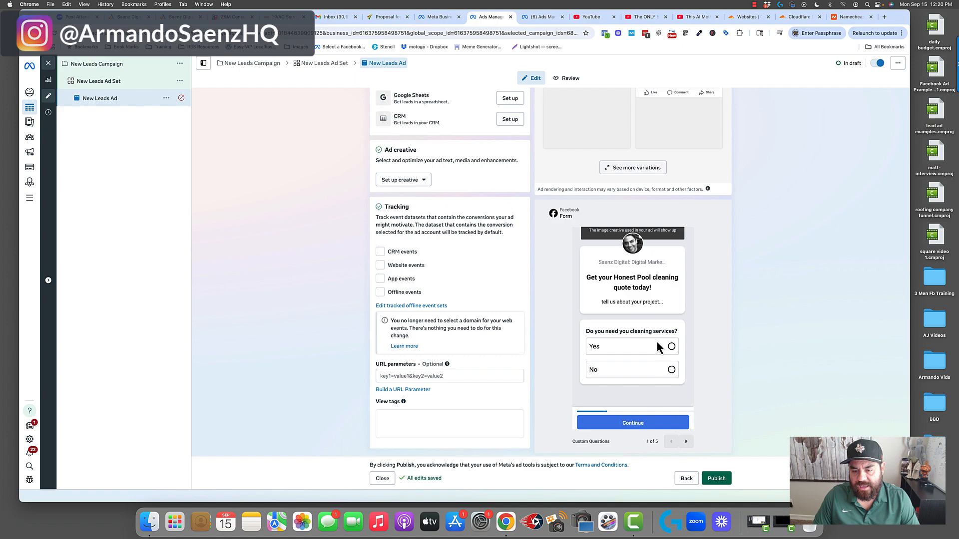
click(686, 442)
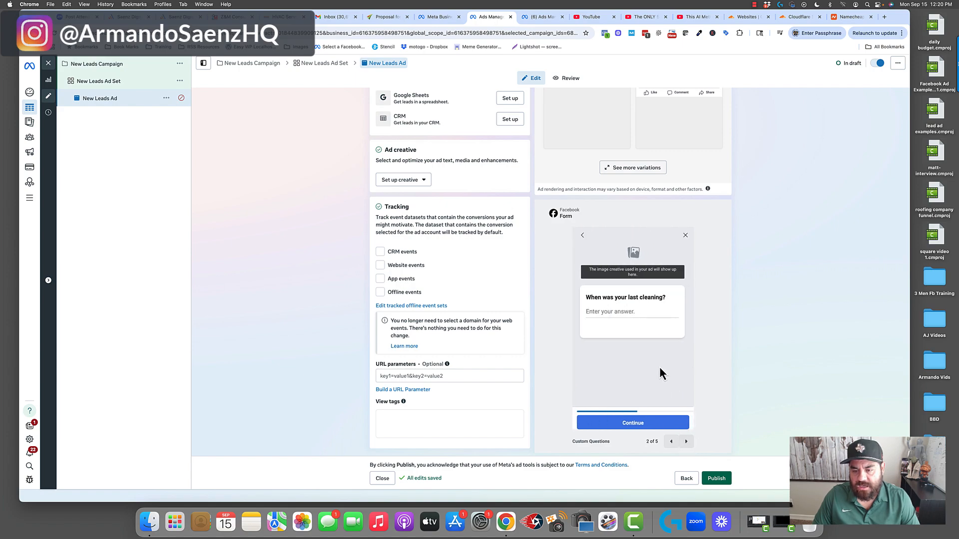
click(686, 442)
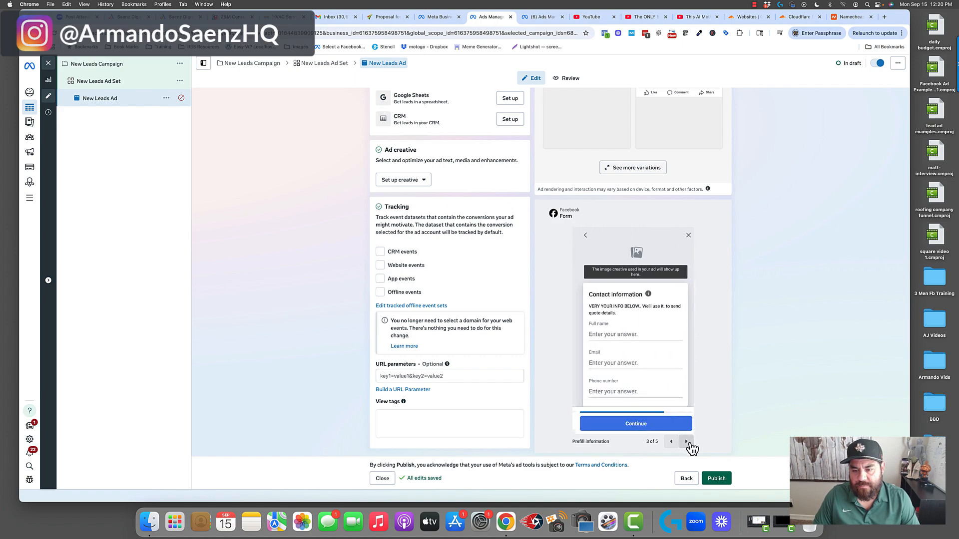
scroll(618, 305, down, 1)
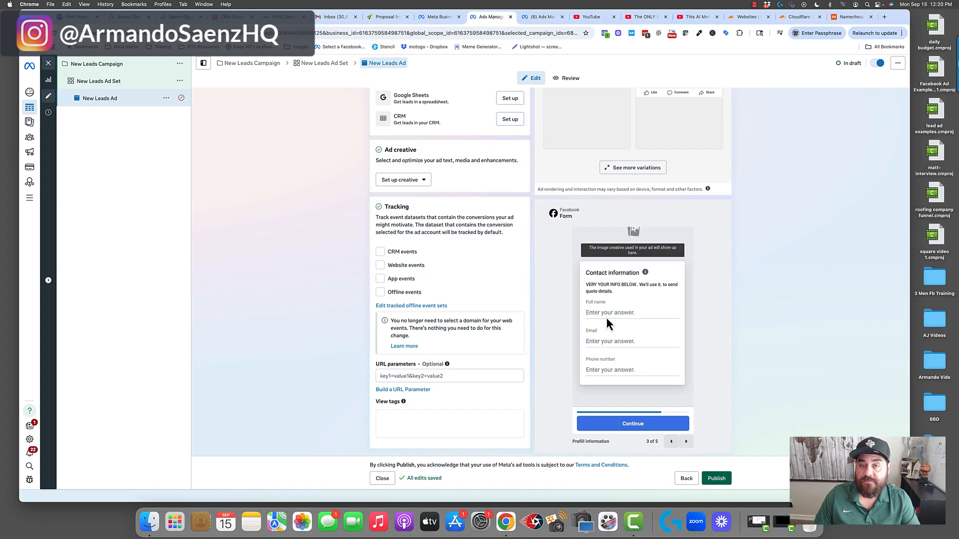
click(686, 442)
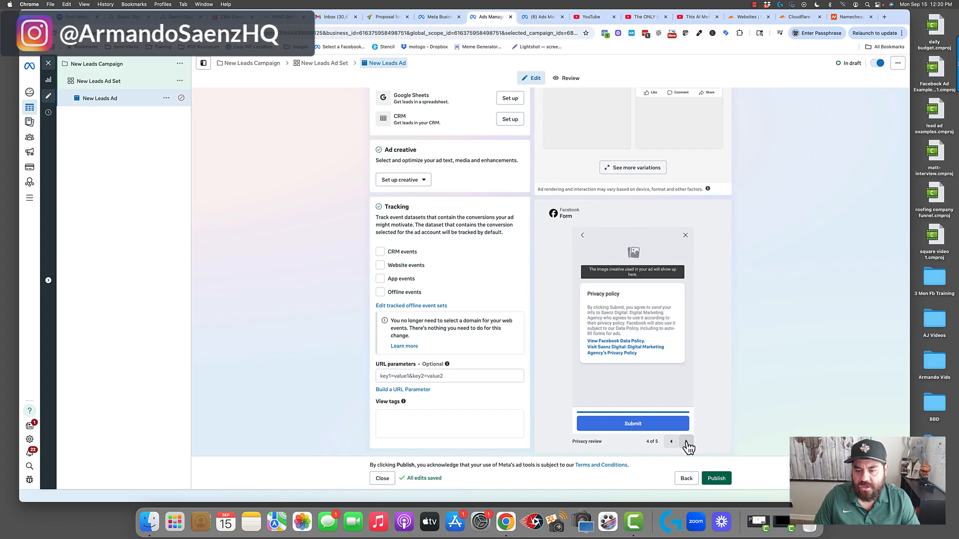
click(686, 441)
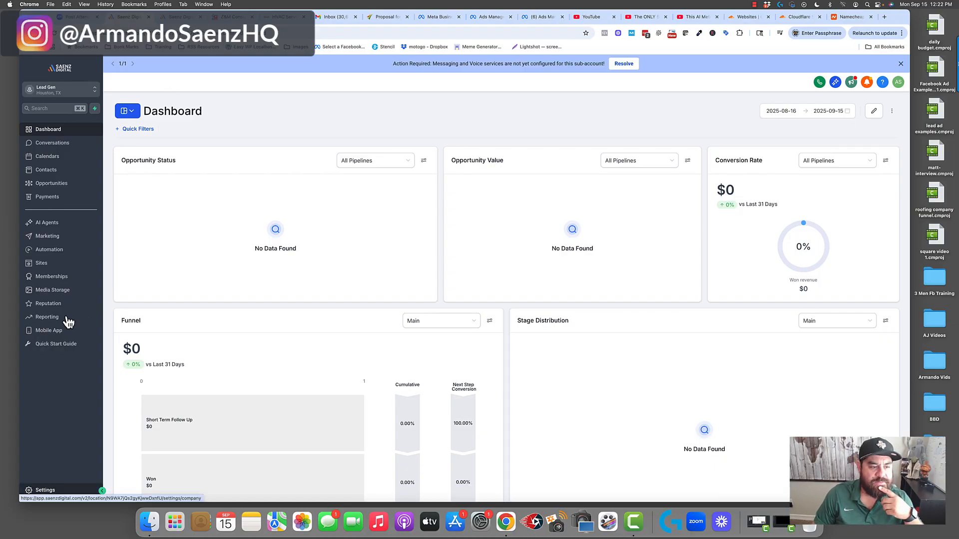
- Switch to the Saenz Digital CRM and open the Facebook Inbound workflow in the Lead Gen 3.0 automation folder
click(54, 253)
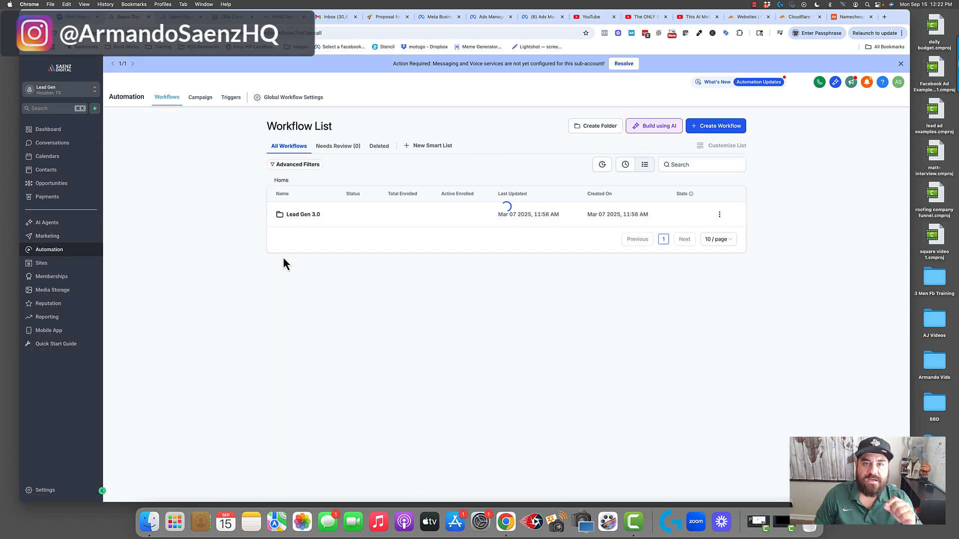
click(304, 216)
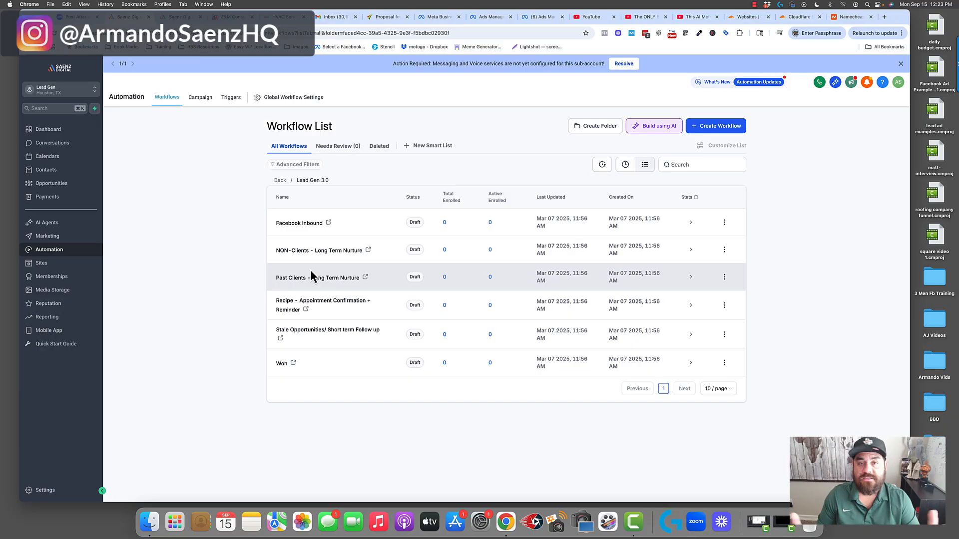
click(302, 225)
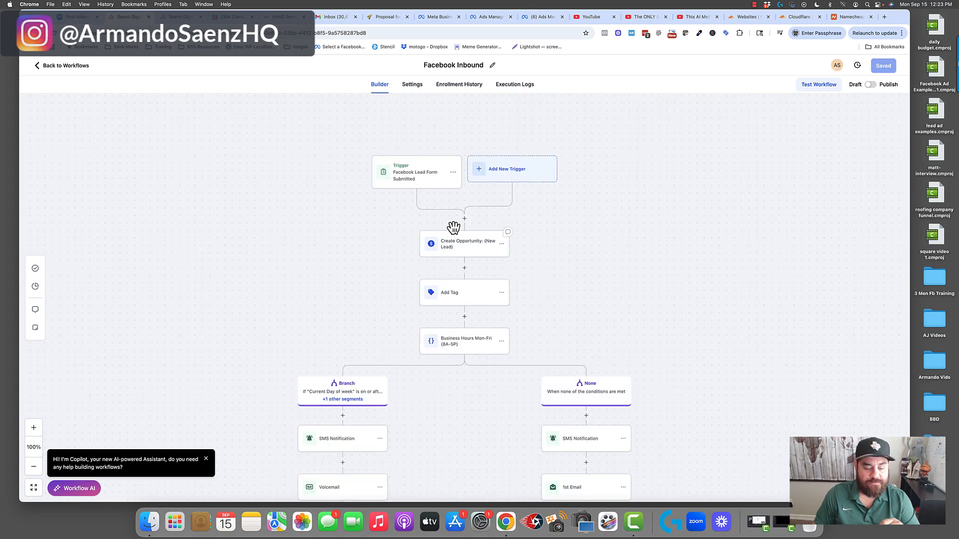
- Examine the settings of the Facebook Lead Form Submitted trigger and the Create Opportunity: (New Lead) action
click(429, 159)
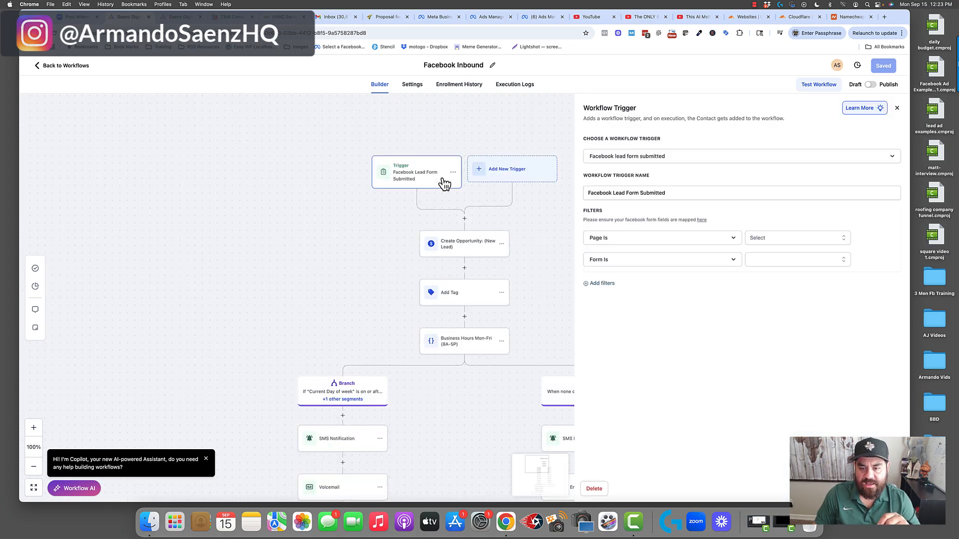
click(467, 251)
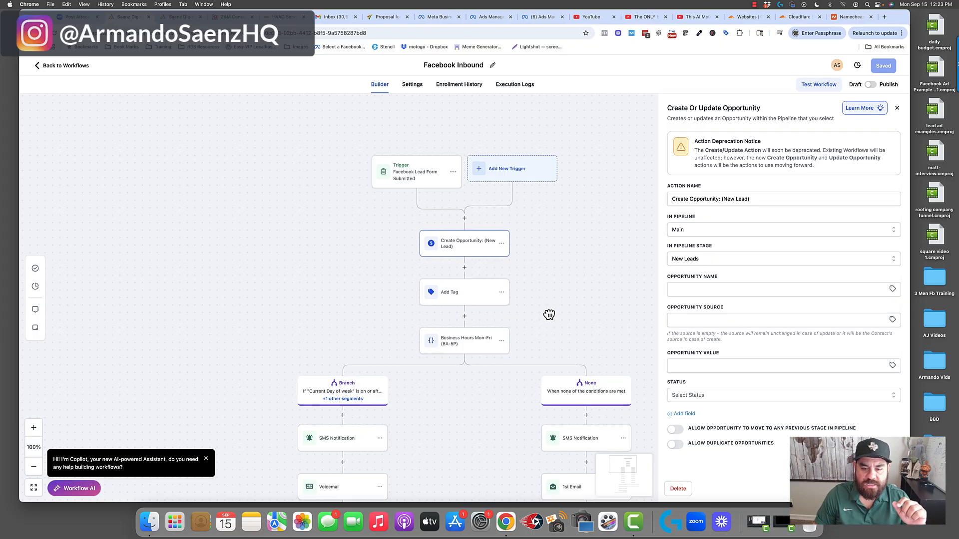
drag(550, 314, 558, 216)
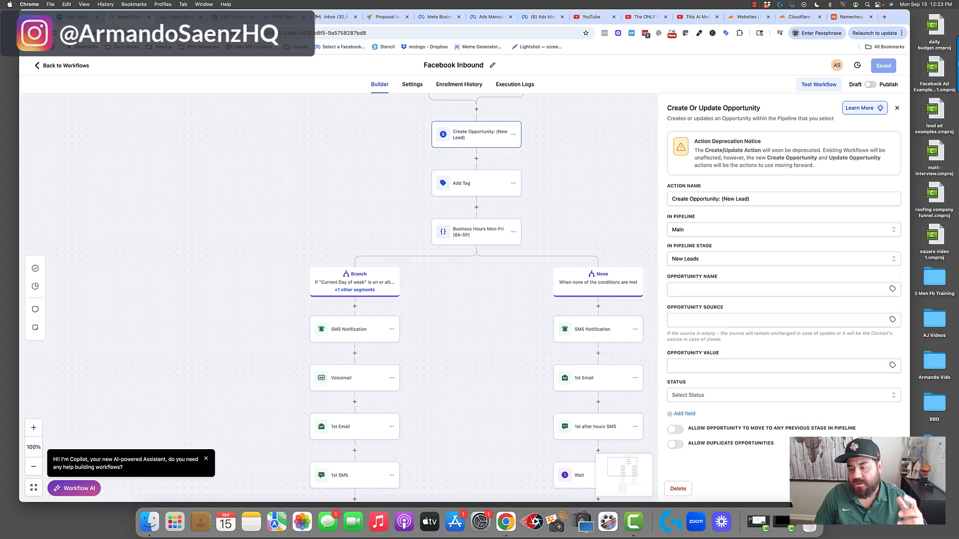
click(488, 347)
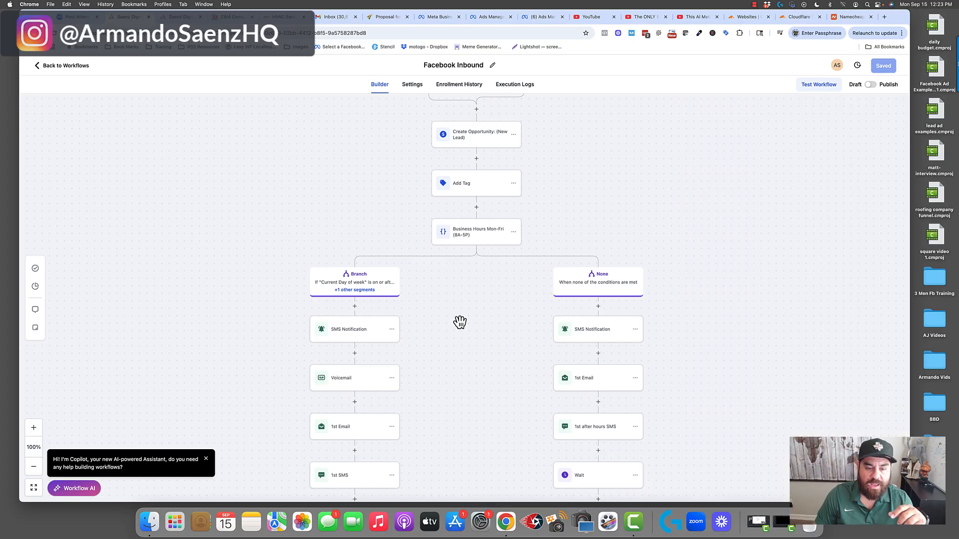
- Examine the business-hours branch's SMS Notification, Voicemail, 1st Email and 1st SMS actions
drag(460, 322, 460, 305)
scroll(453, 245, down, 3)
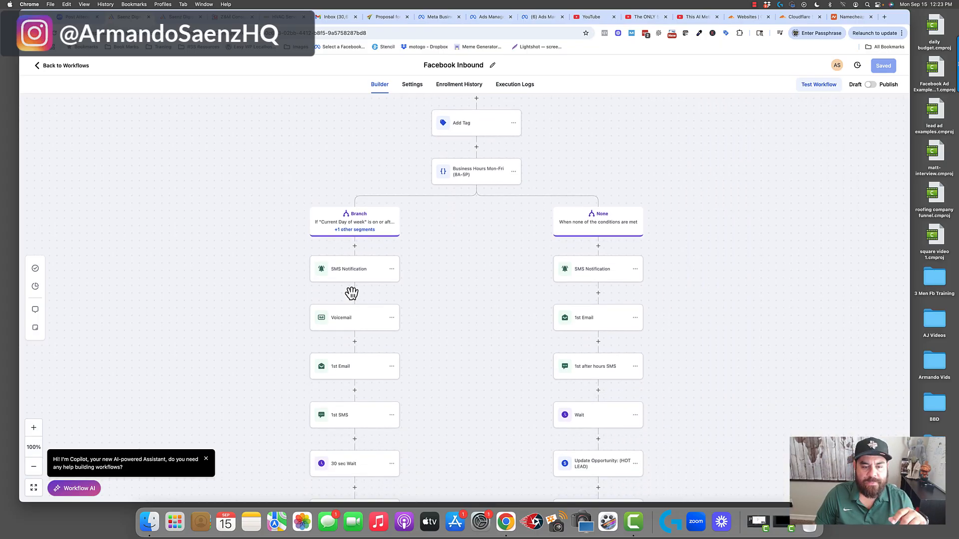
click(351, 271)
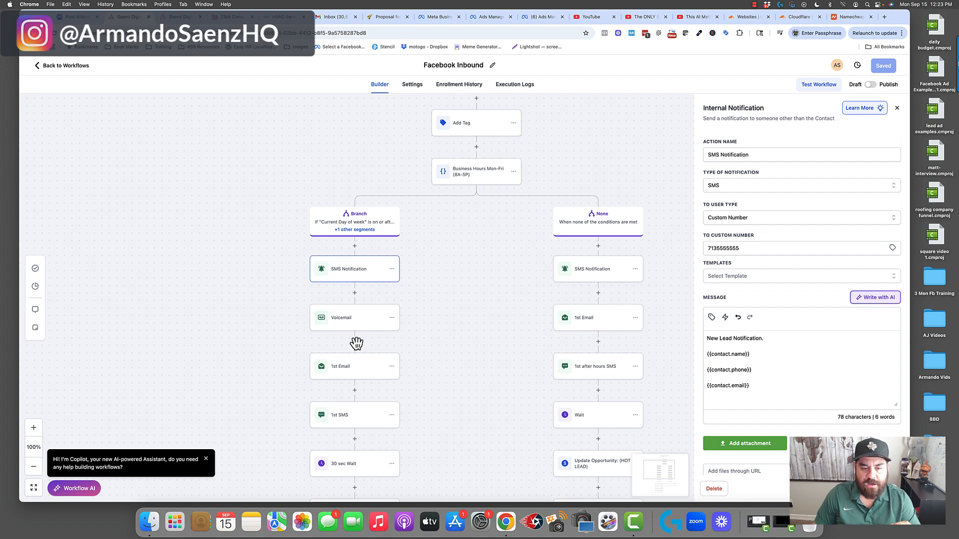
click(348, 324)
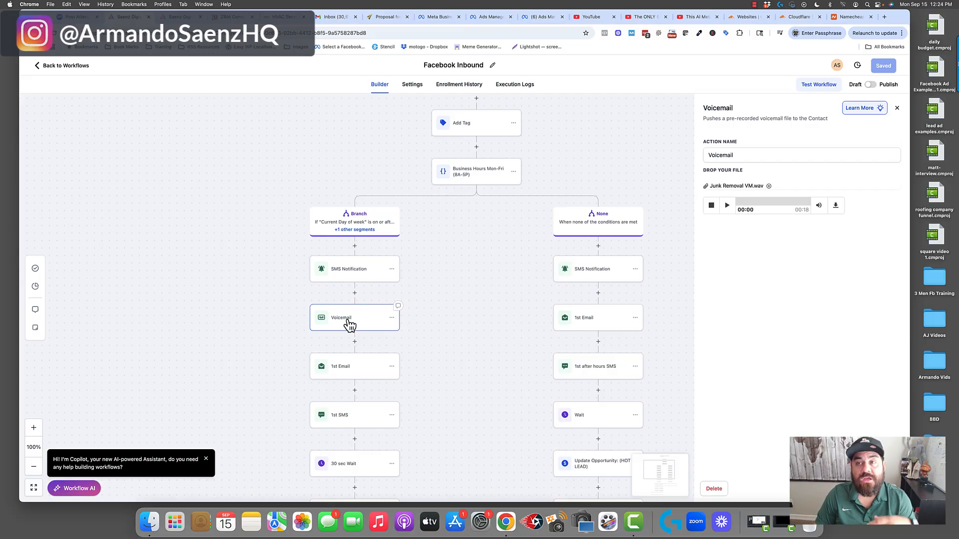
scroll(349, 324, down, 4)
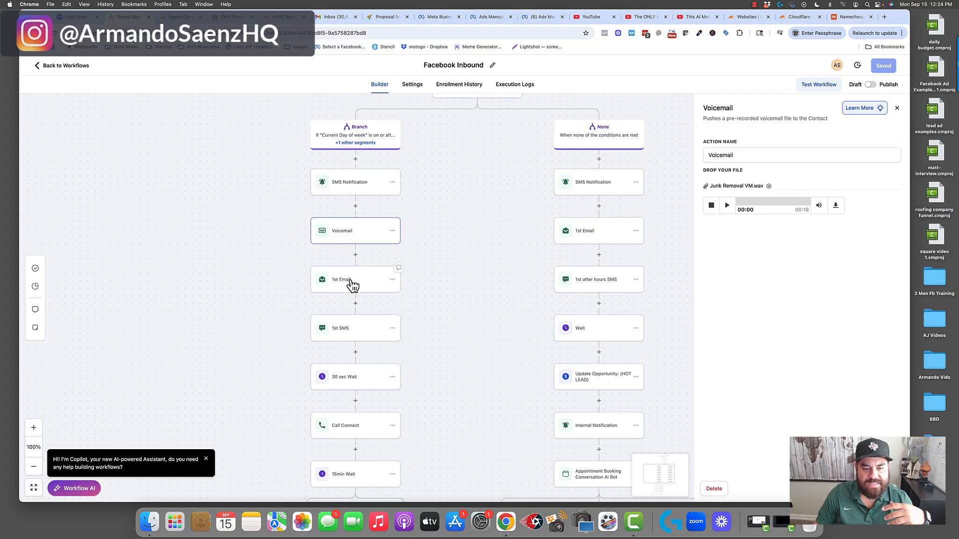
click(352, 285)
click(359, 334)
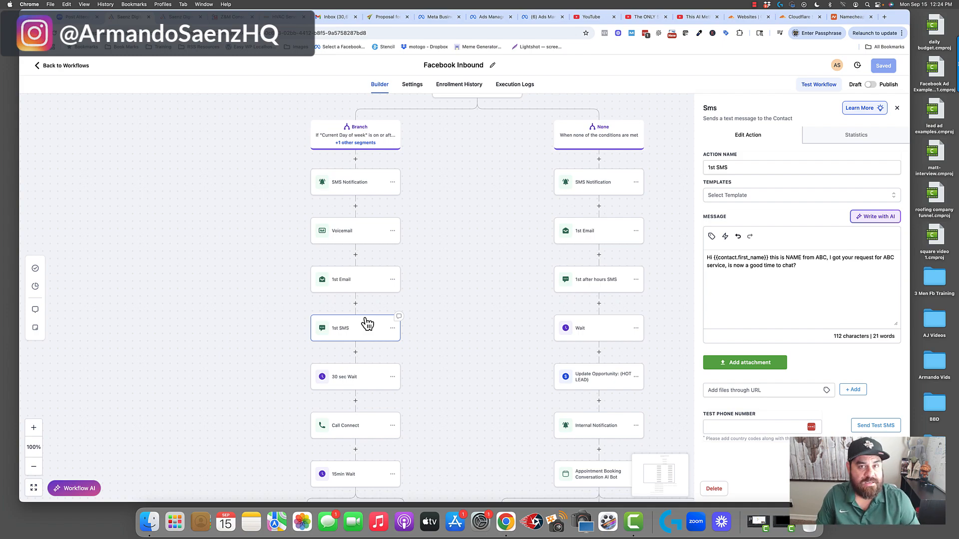
- Examine the workflow's remaining follow-up actions, including the 2nd SMS message in the Time Out path, and look over both business-hours branches
scroll(367, 324, down, 3)
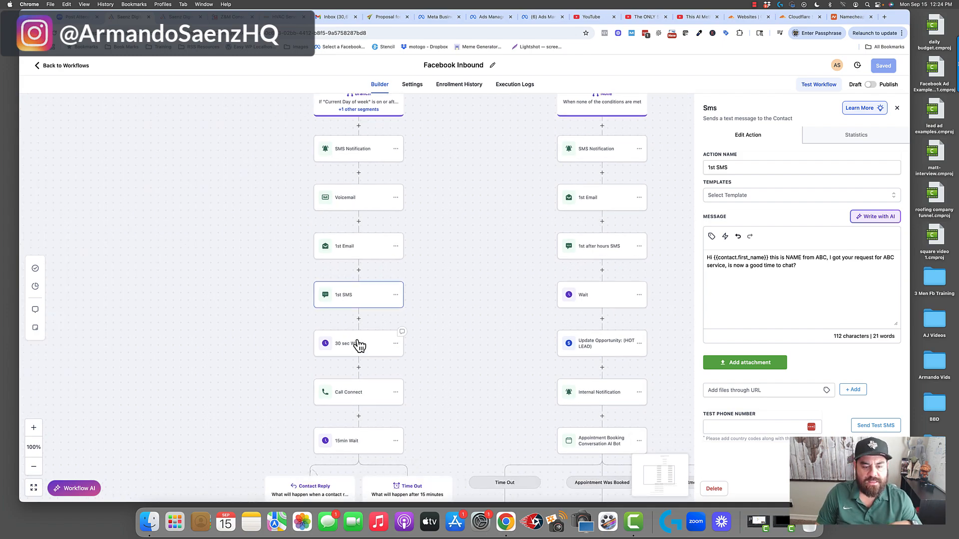
scroll(360, 345, down, 1)
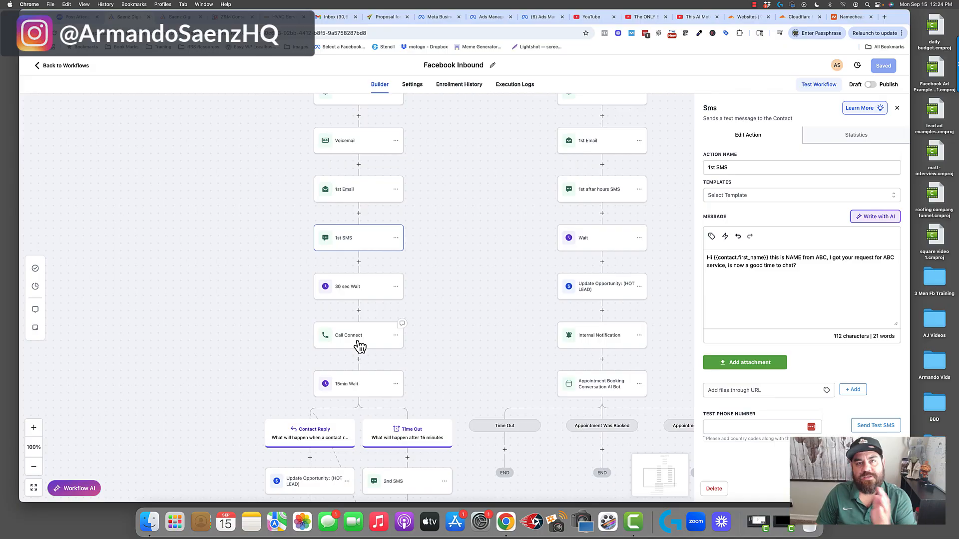
scroll(359, 346, down, 8)
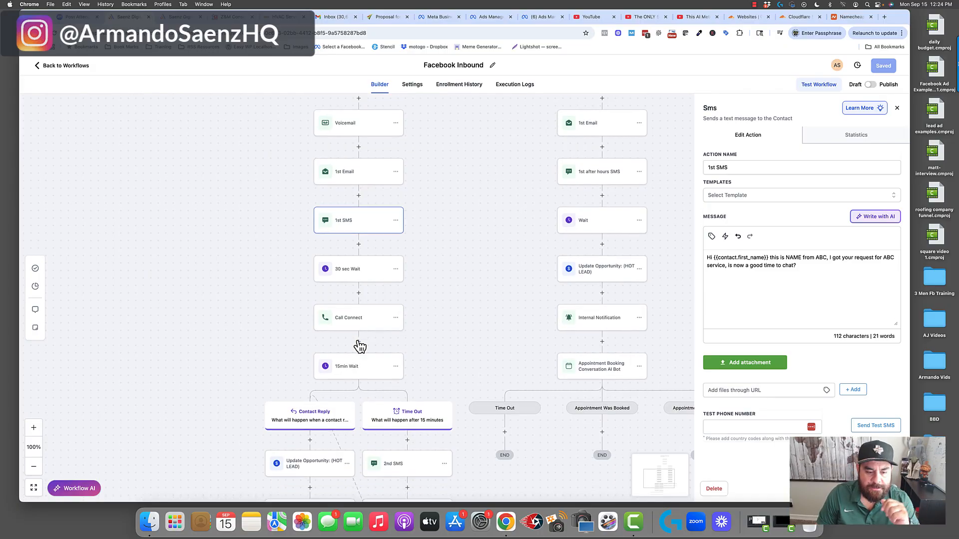
scroll(353, 233, down, 1)
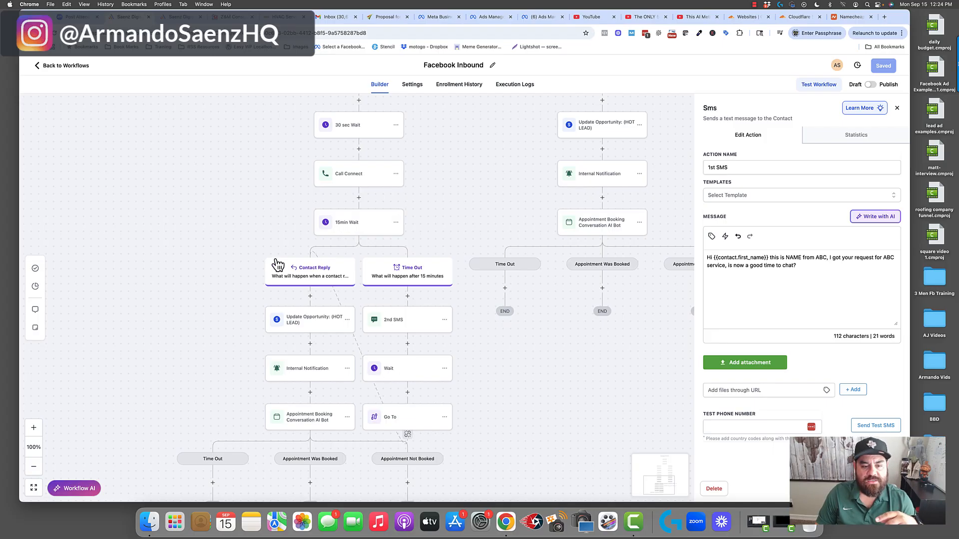
scroll(350, 359, down, 1)
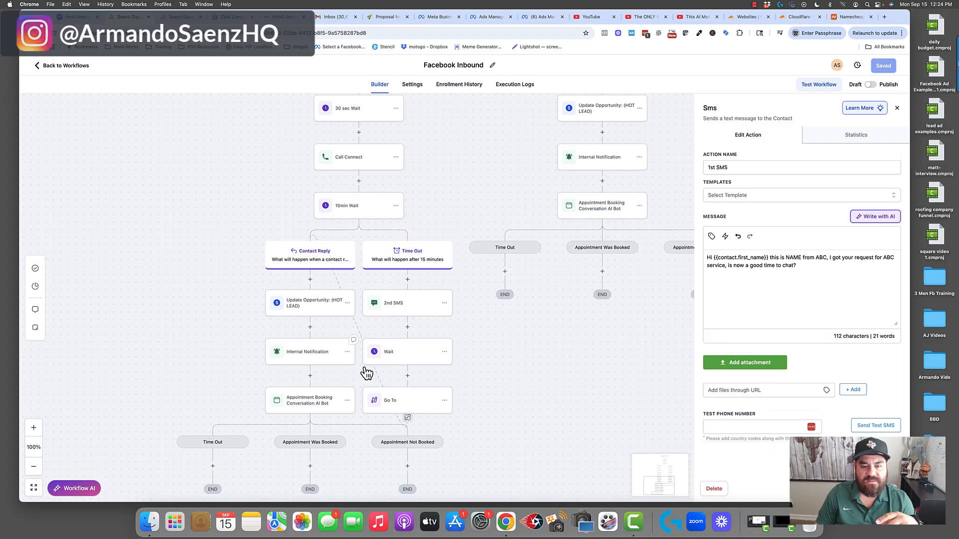
click(399, 311)
scroll(399, 312, down, 3)
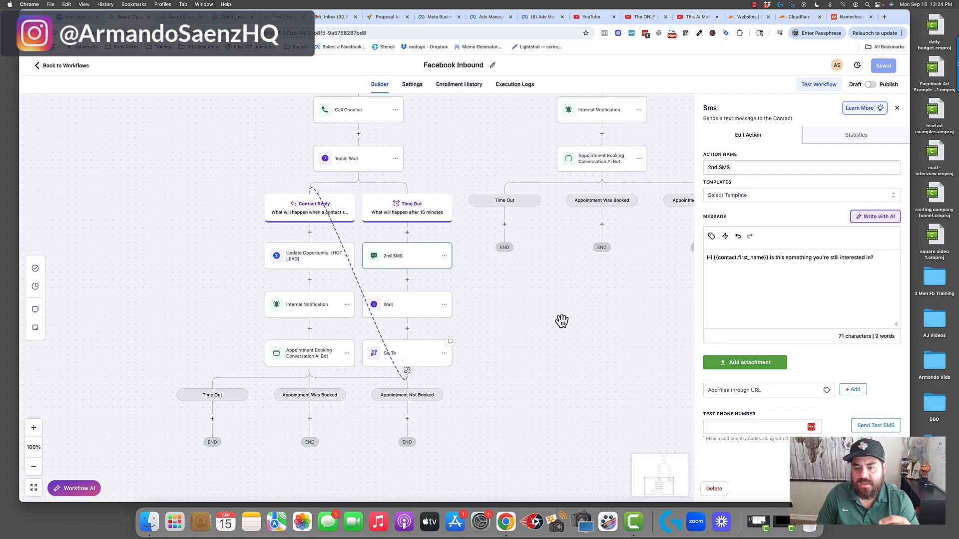
click(462, 374)
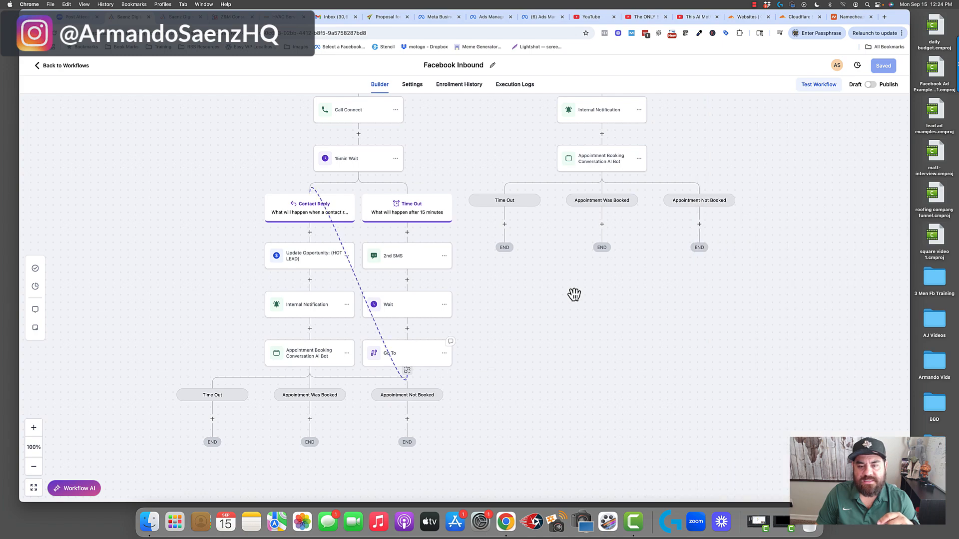
drag(573, 295, 423, 469)
scroll(524, 262, up, 5)
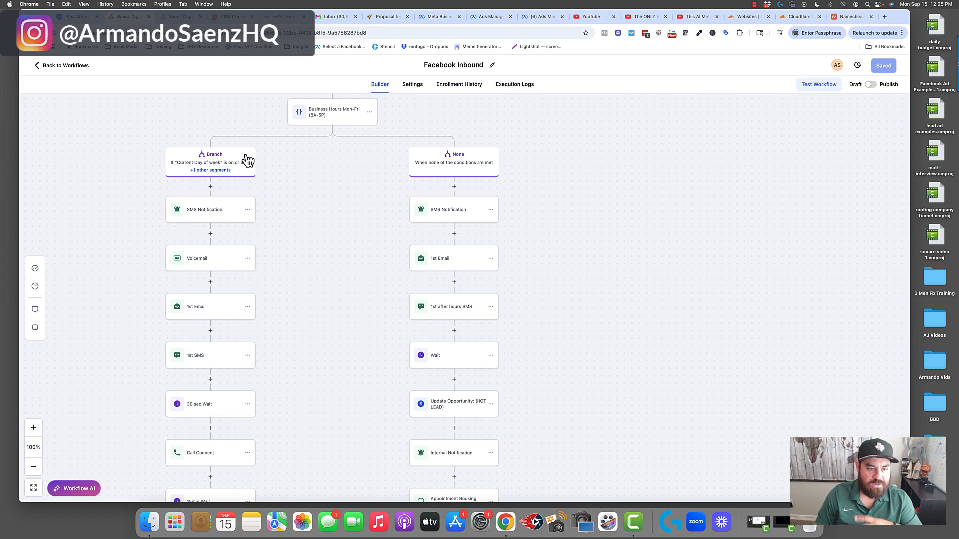
scroll(244, 226, left, 1)
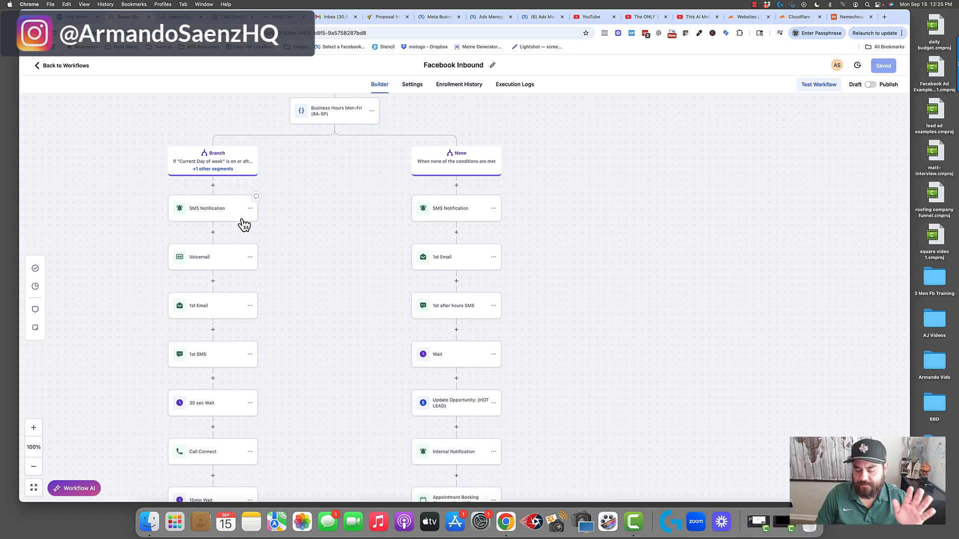